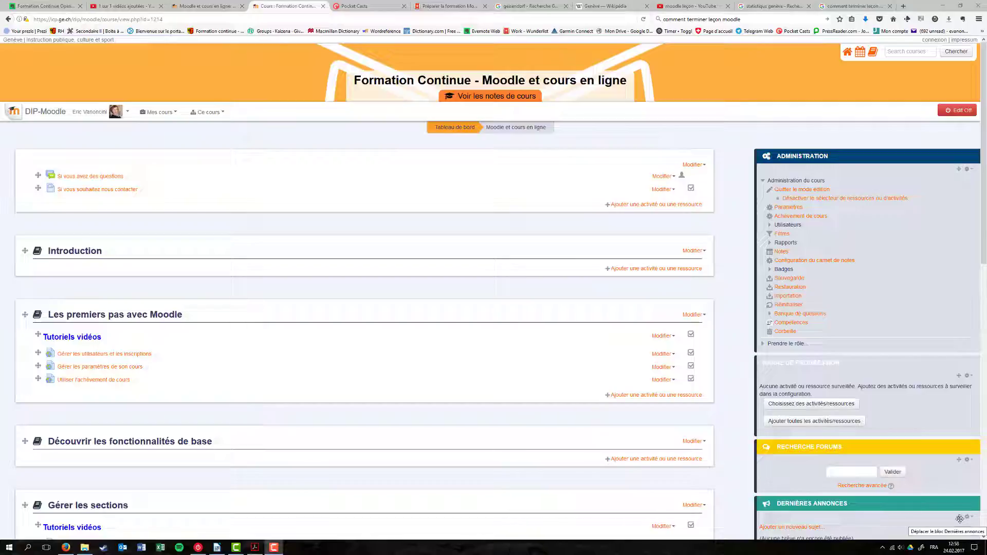
- Add a Leçon activity to the "Activités pratiques" section of the course
scroll(956, 525, down, 3)
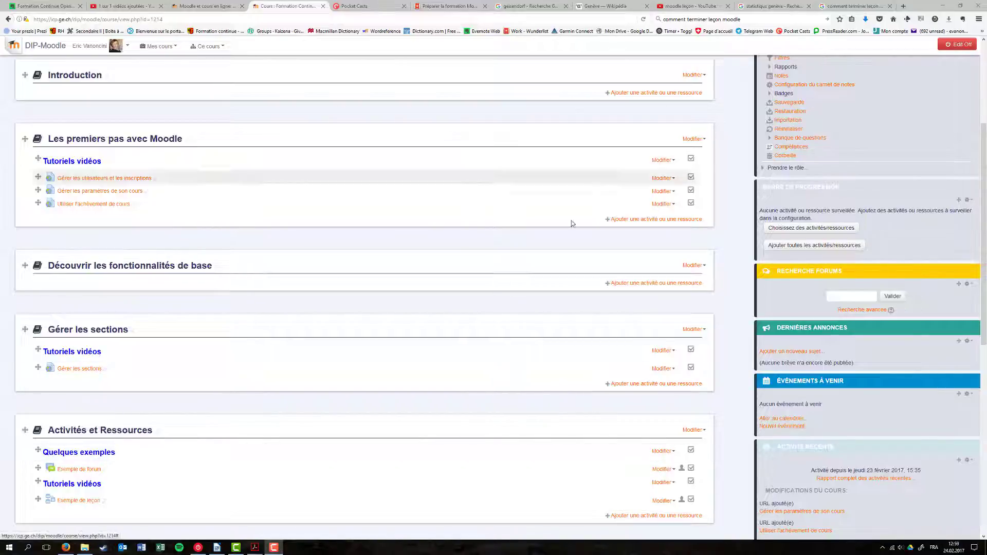
scroll(525, 308, down, 1)
scroll(571, 355, down, 2)
scroll(630, 393, down, 3)
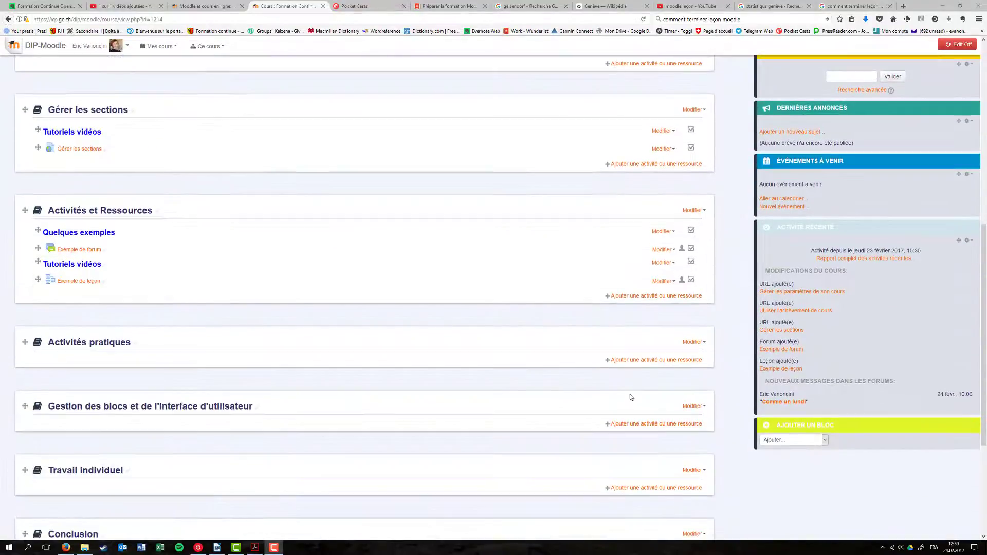
click(663, 360)
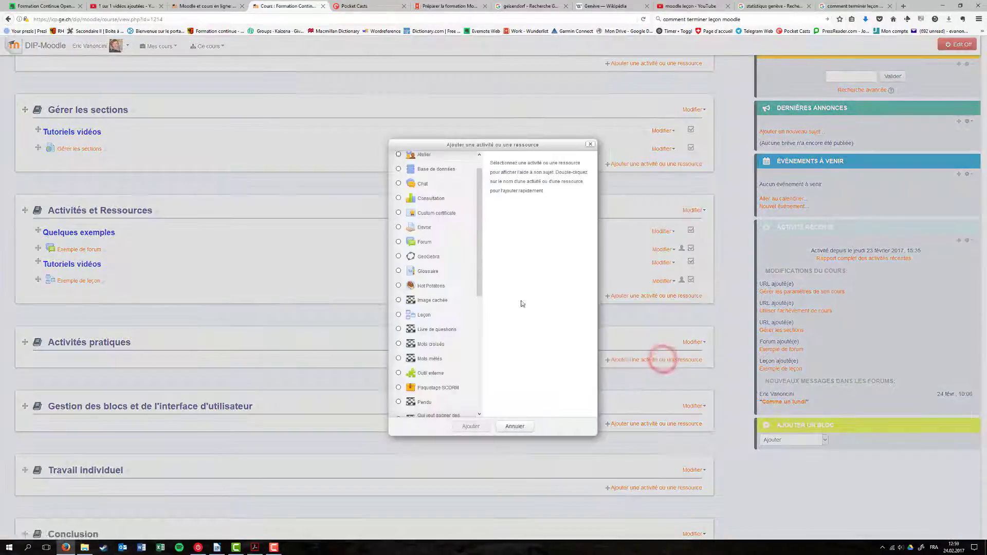
click(398, 315)
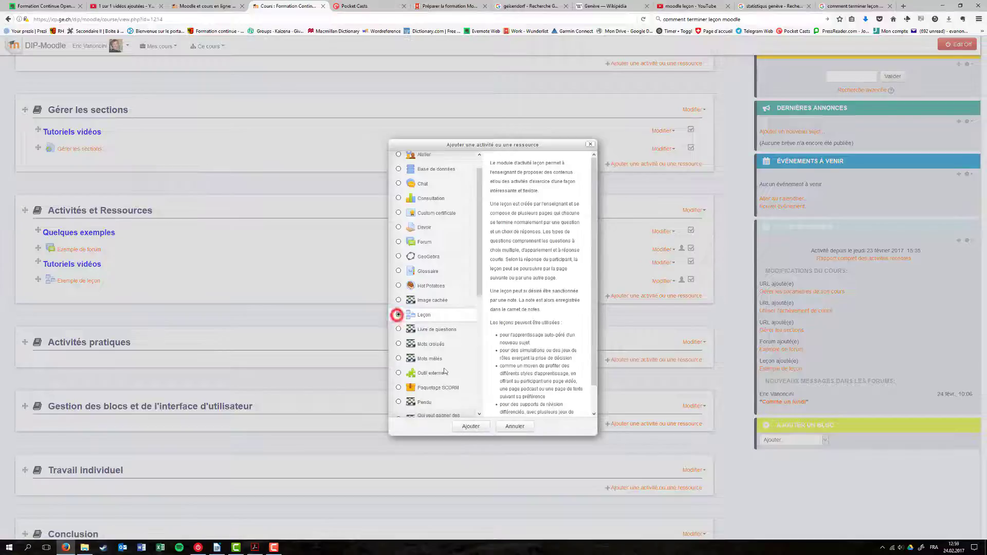
click(469, 427)
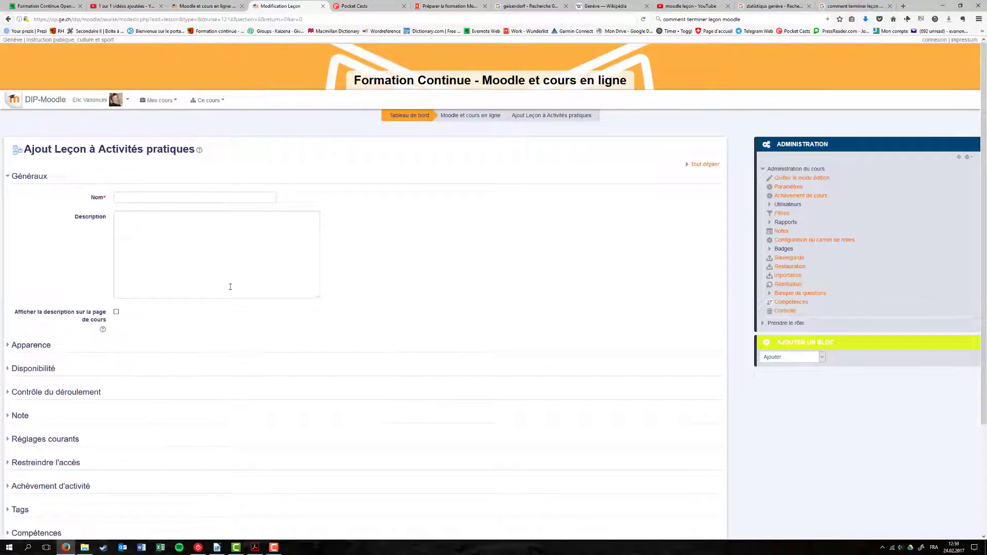
- Name the lesson "sdf" and enter "dsf" as its description
click(134, 198)
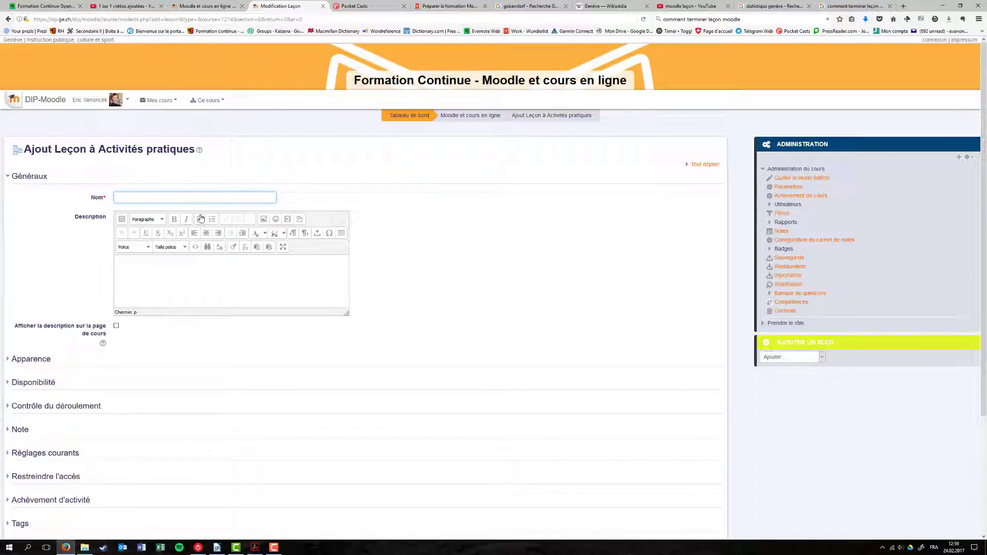
text(sdf)
click(181, 289)
text(dsf)
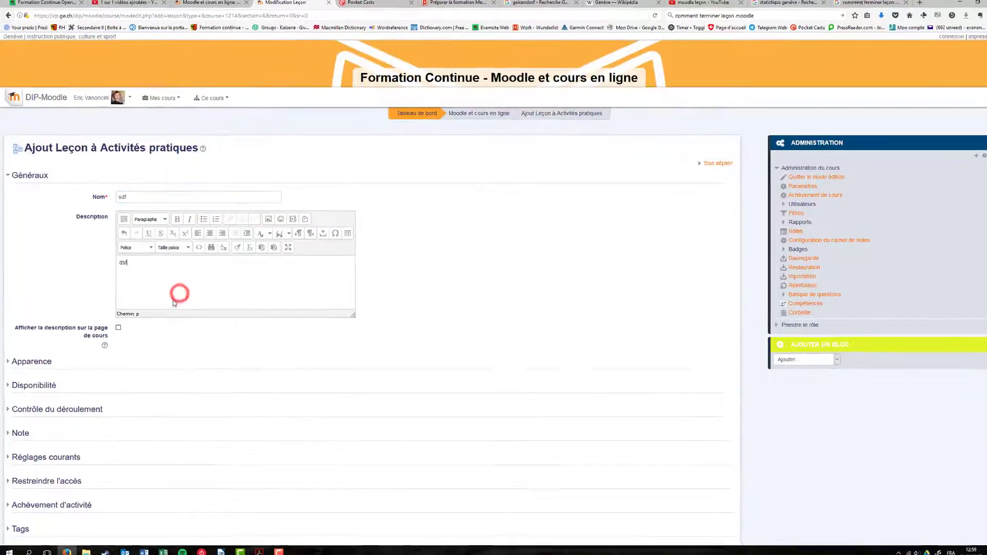
- In the lesson's Apparence settings, set both Barre de progression and Afficher le menu to Oui
click(28, 287)
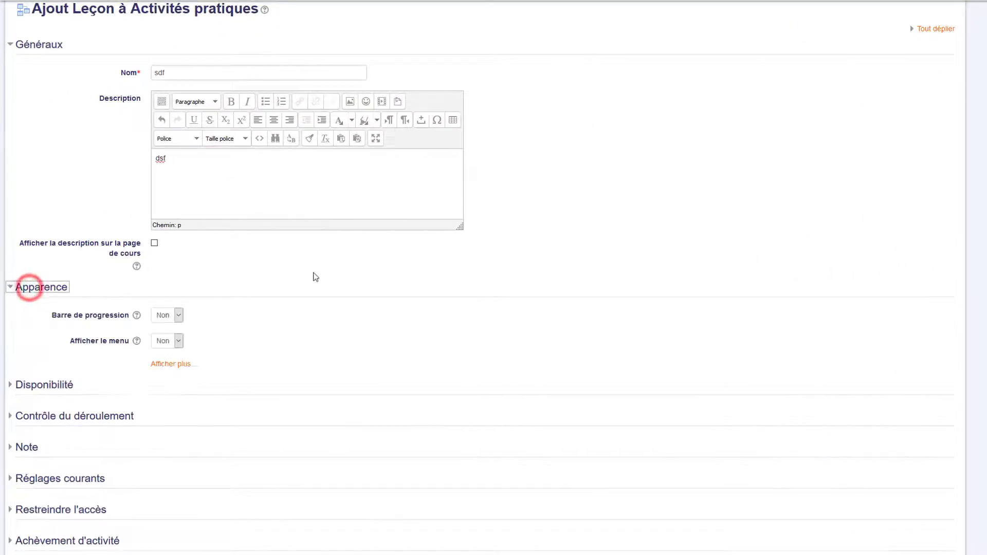
scroll(283, 257, down, 1)
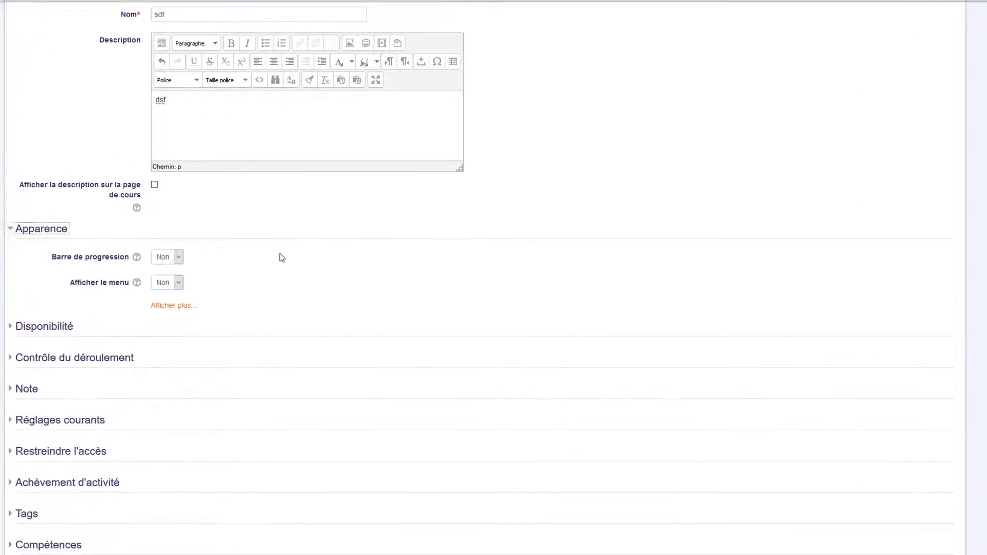
click(179, 257)
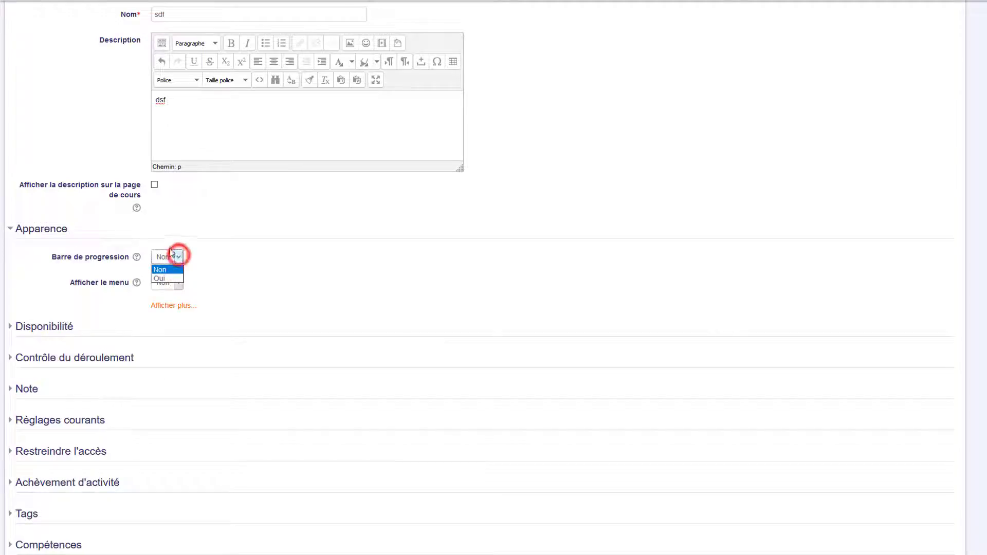
click(161, 280)
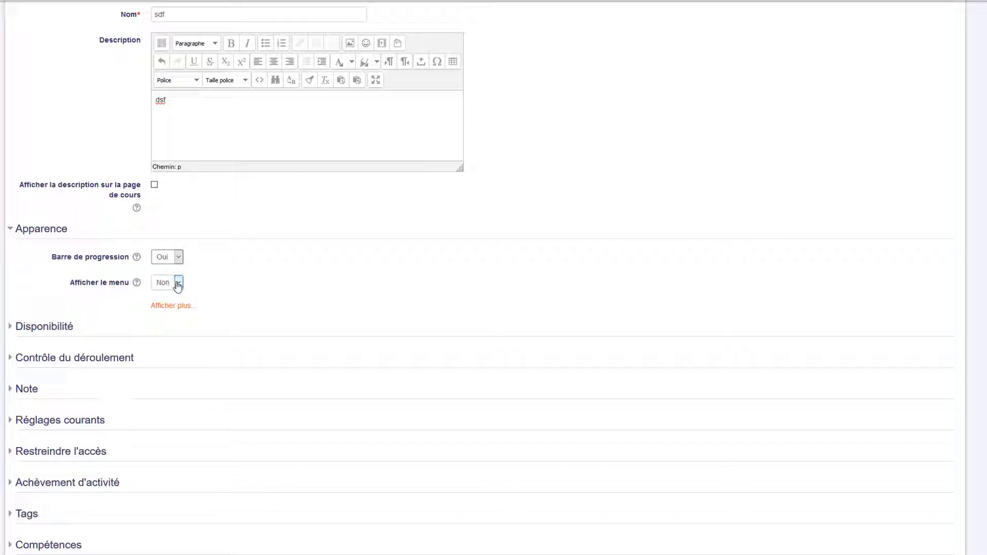
click(178, 283)
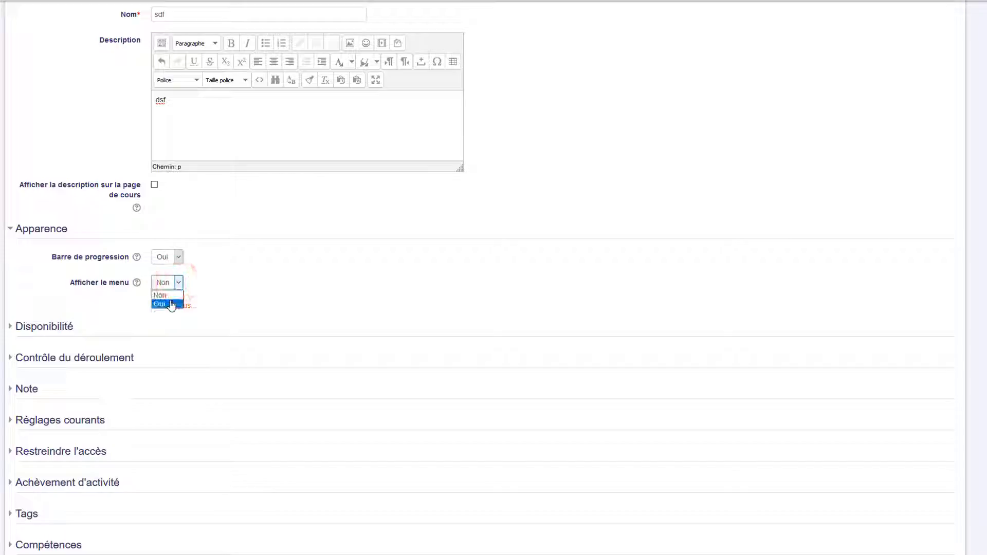
click(172, 304)
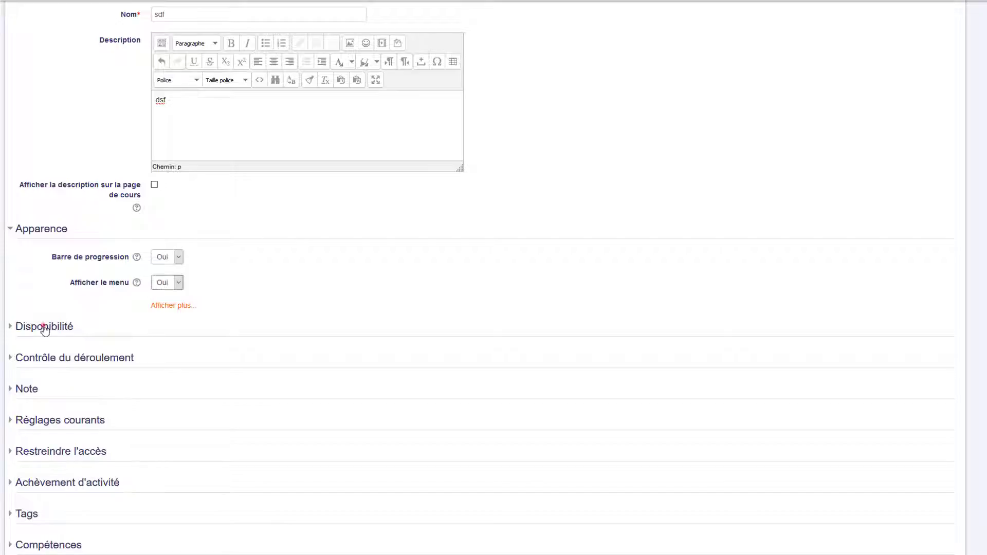
- In Contrôle du déroulement, allow student review and question retries with Oui, and set the maximum number of attempts to 4
click(44, 326)
scroll(155, 377, down, 1)
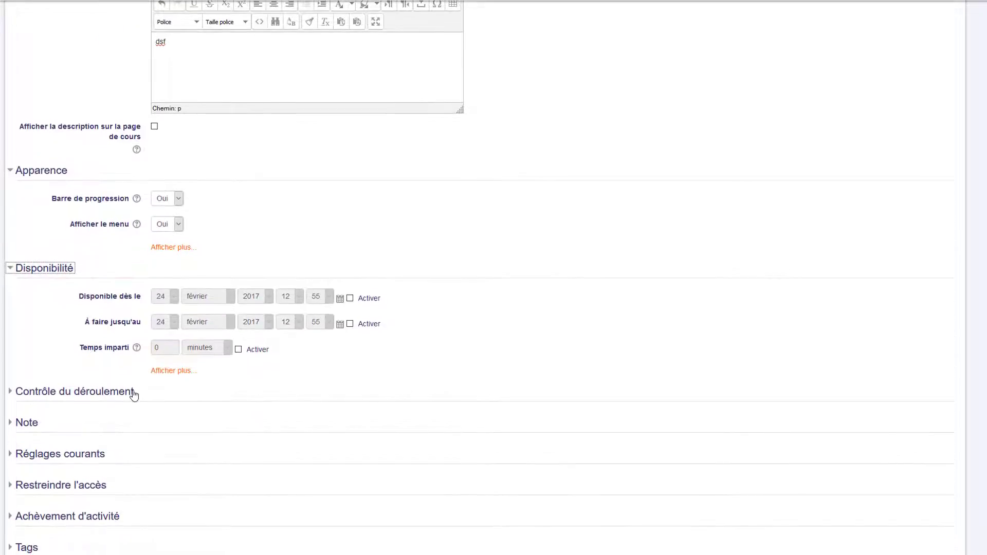
click(95, 392)
scroll(185, 355, down, 2)
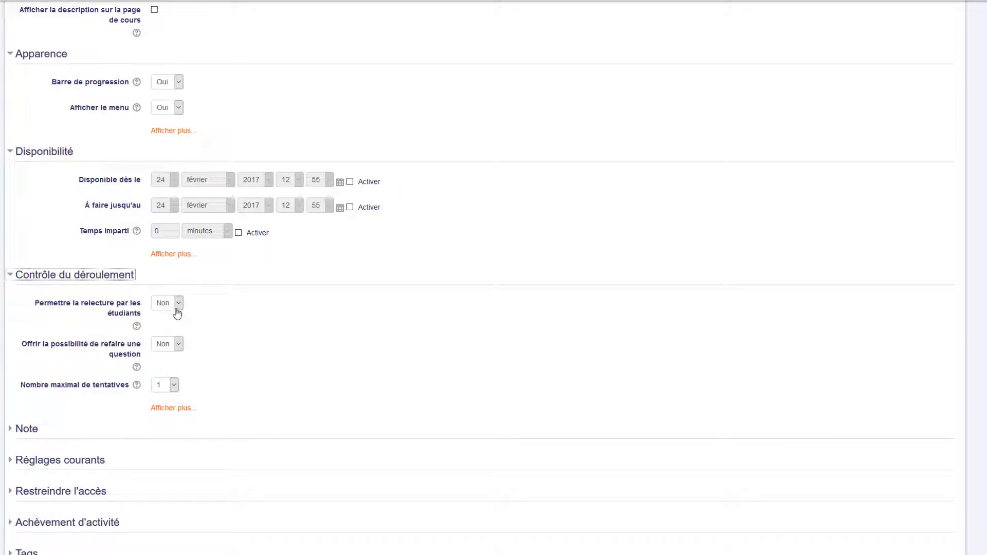
click(178, 344)
click(171, 365)
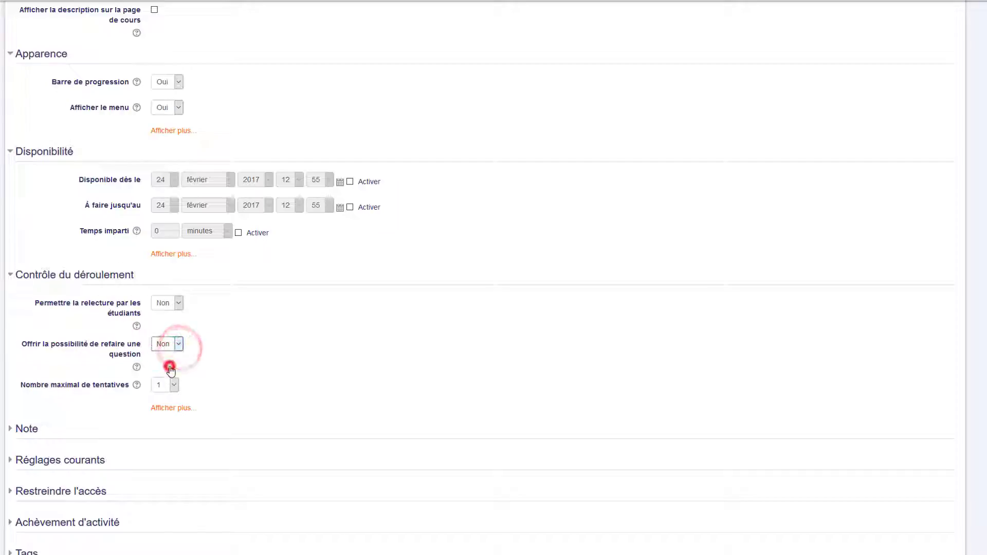
click(179, 302)
click(175, 324)
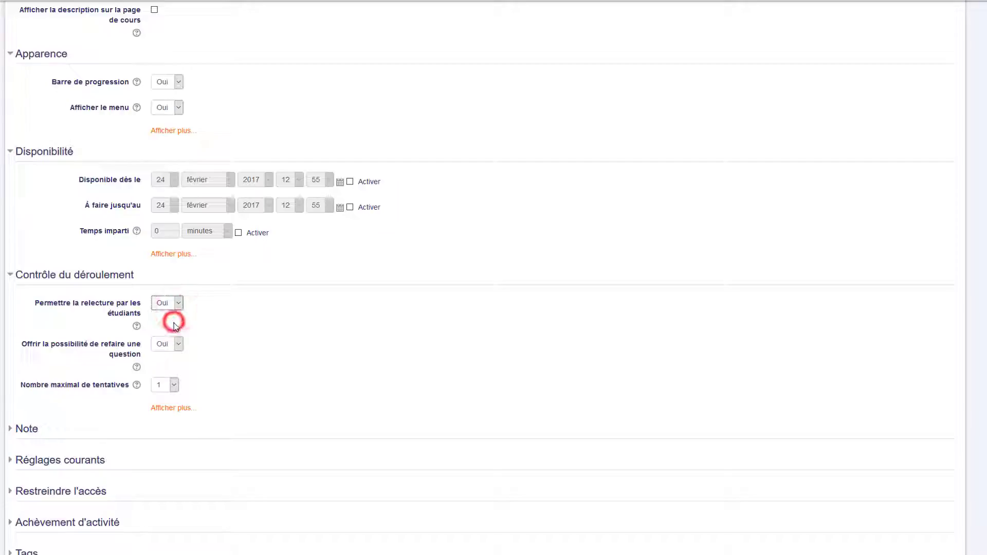
click(174, 384)
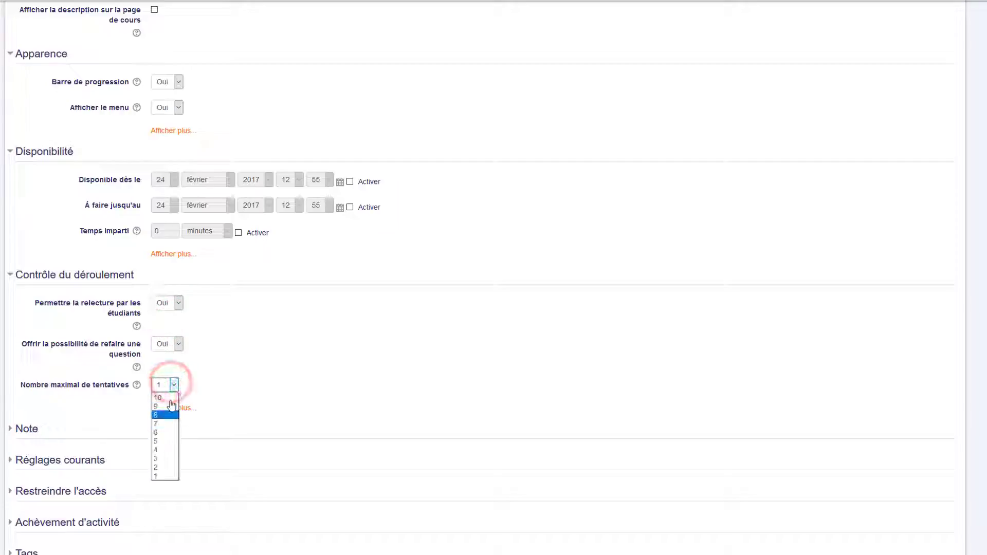
click(162, 450)
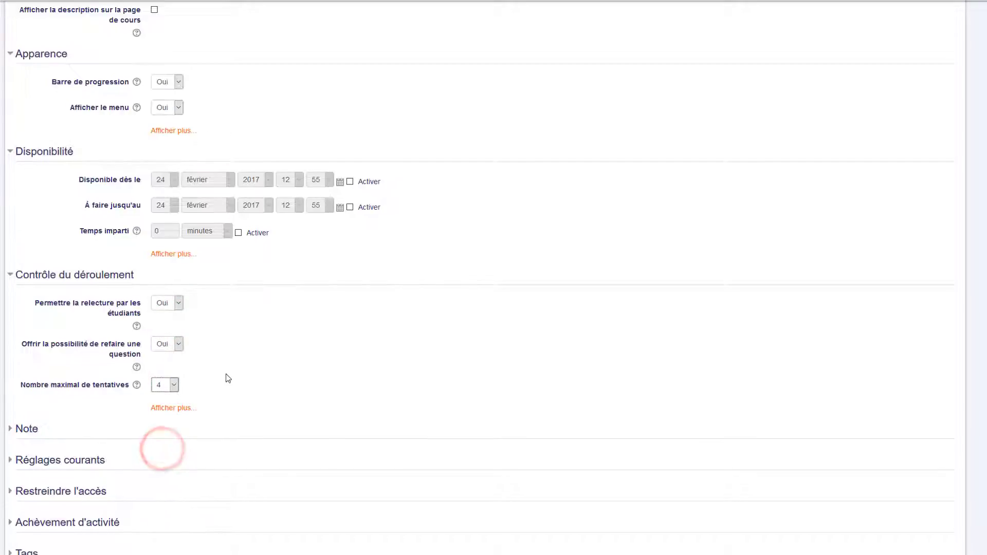
- In the Note settings, set the maximum grade to 6 and the grade to pass to 4, keeping the Point type
scroll(227, 379, down, 2)
click(28, 319)
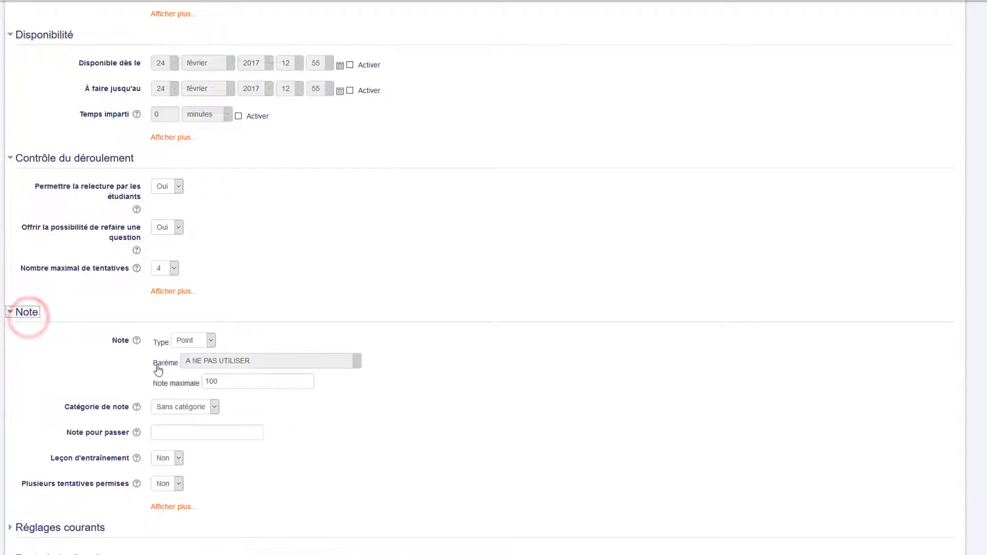
click(211, 341)
click(211, 340)
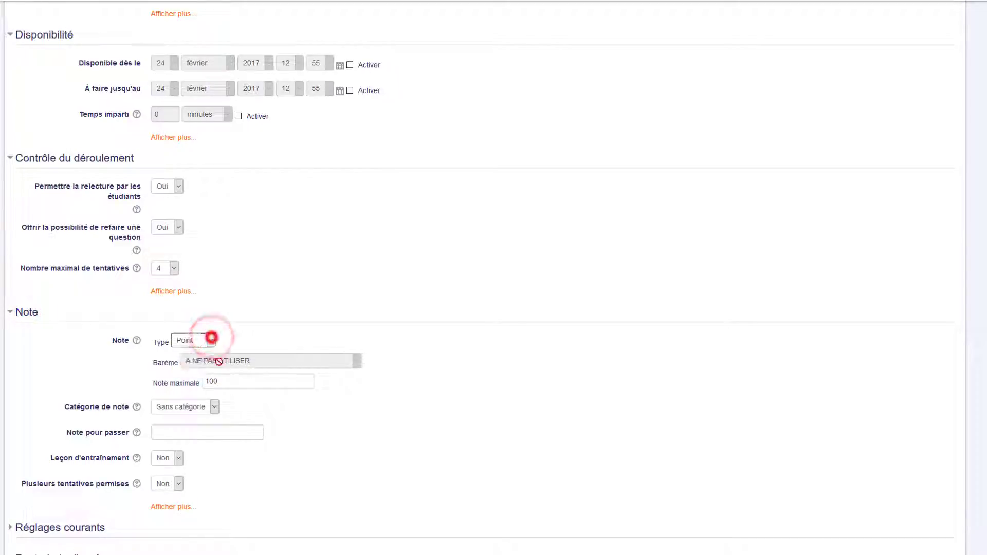
double_click(243, 381)
text(6)
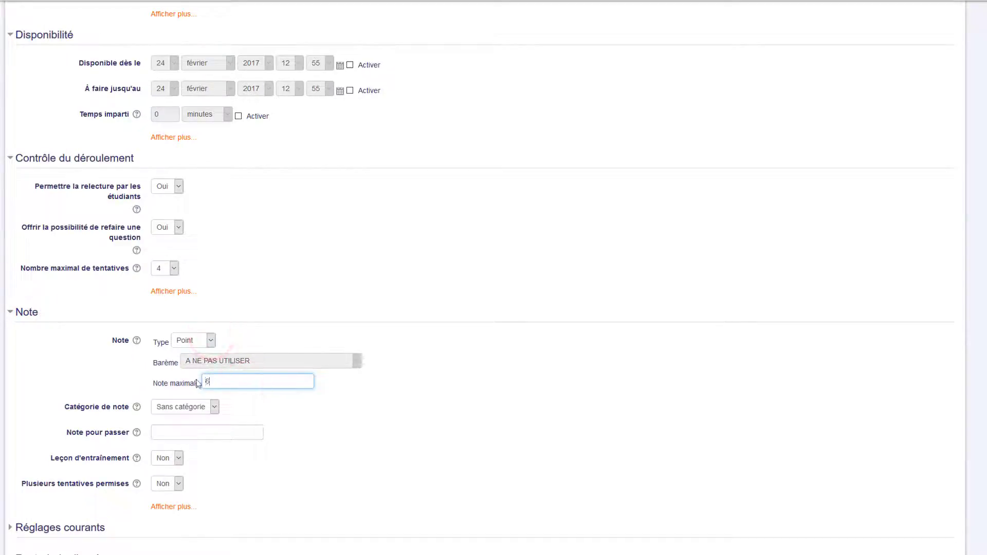
click(303, 425)
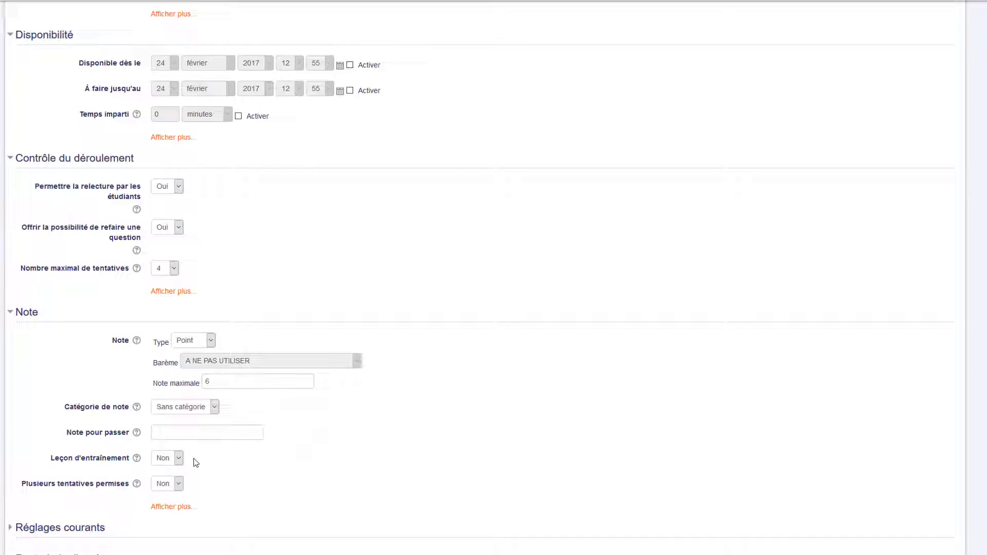
click(168, 433)
text(4)
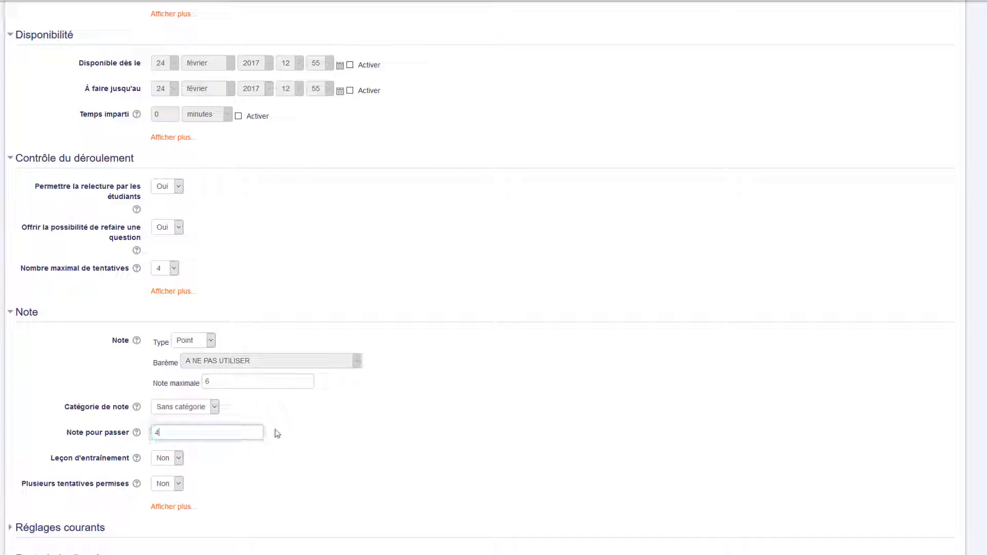
click(301, 447)
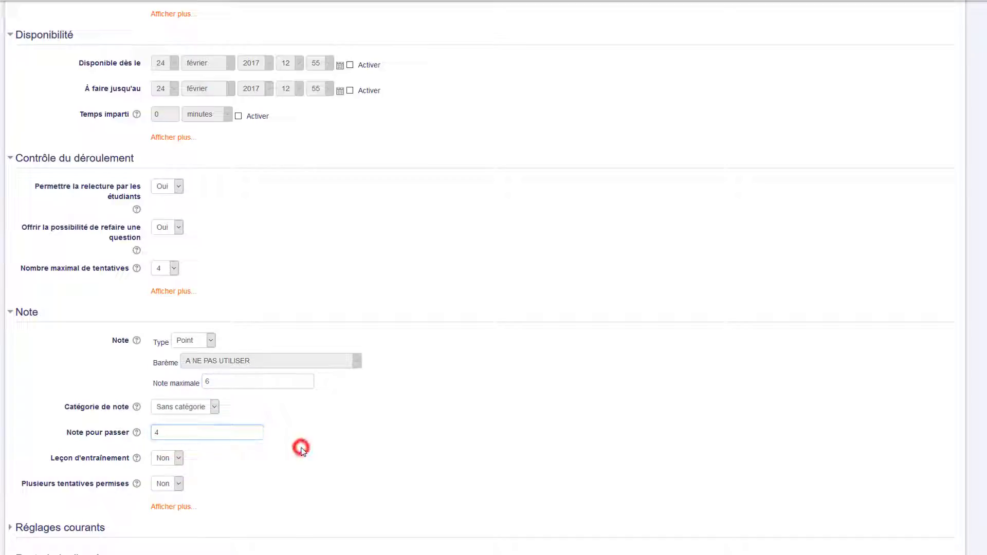
click(179, 458)
click(252, 471)
- Examine the visibility options in Réglages courants and the restriction types offered in Restreindre l'accès
scroll(149, 445, down, 2)
click(67, 412)
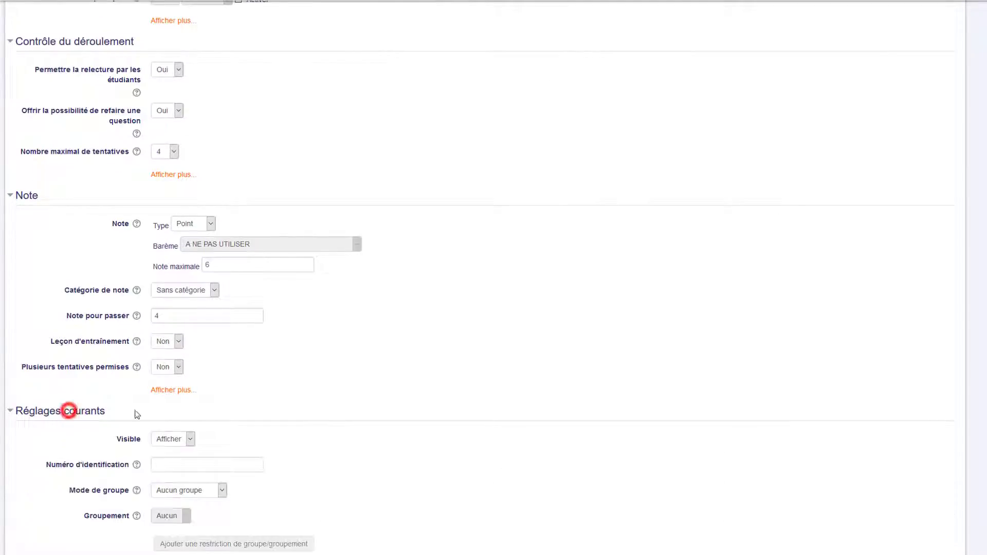
scroll(290, 415, down, 1)
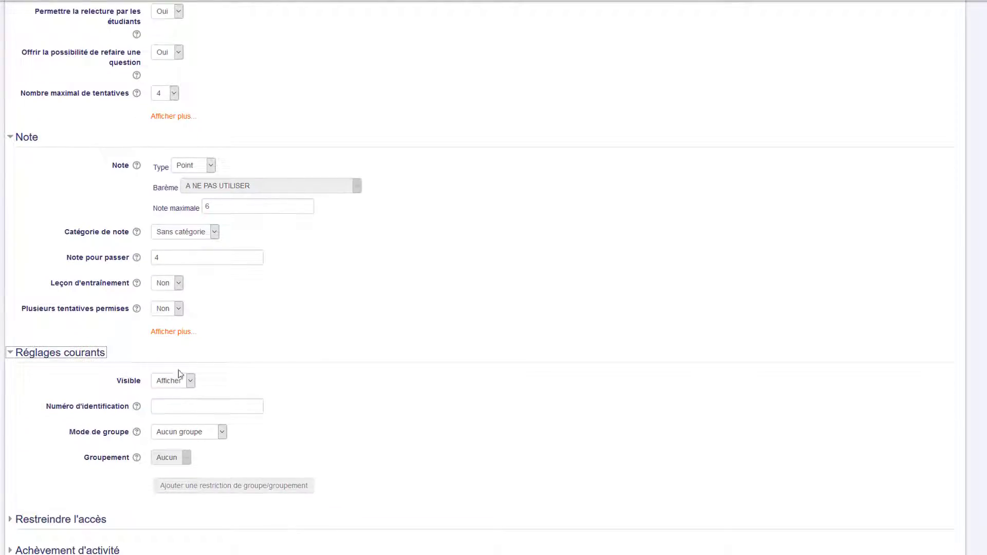
click(189, 381)
click(189, 381)
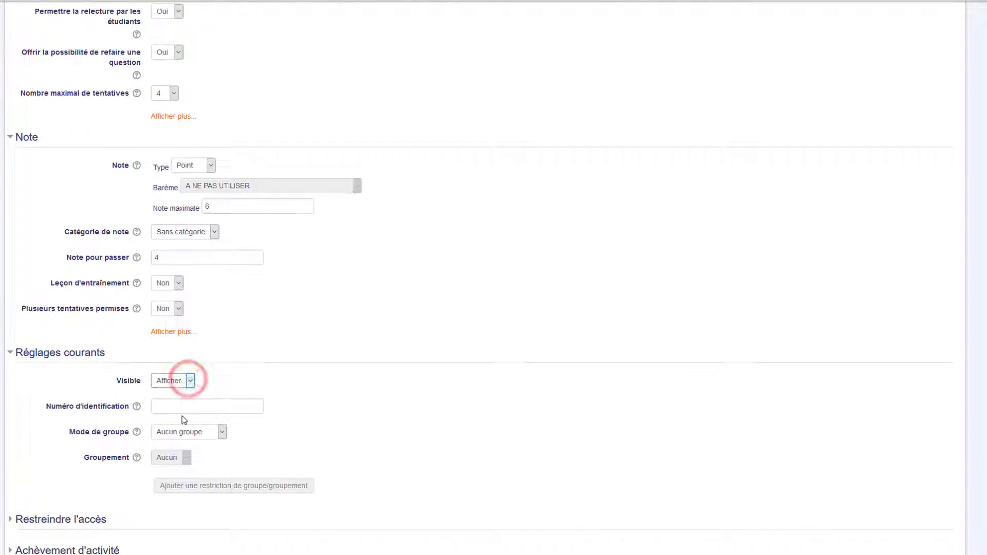
scroll(90, 470, down, 1)
click(98, 460)
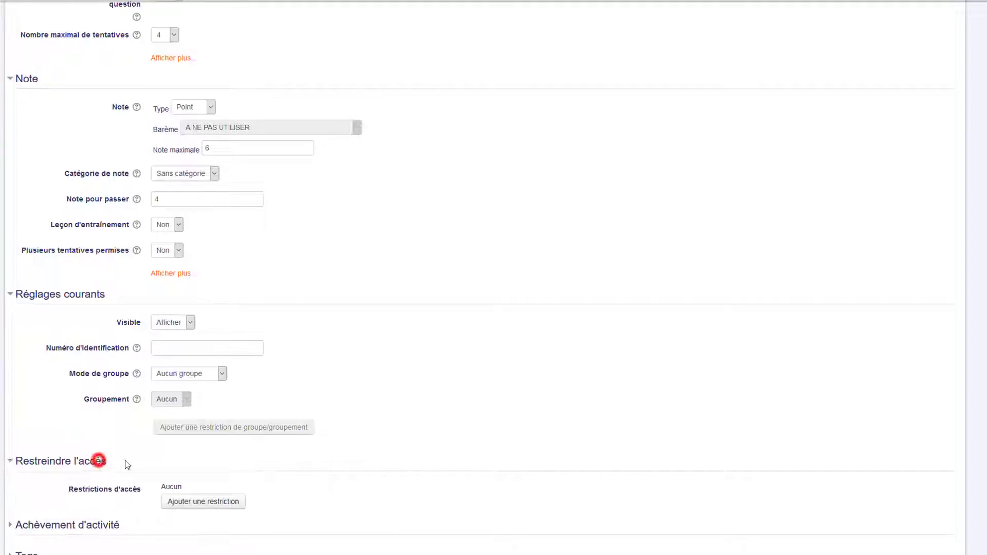
click(192, 503)
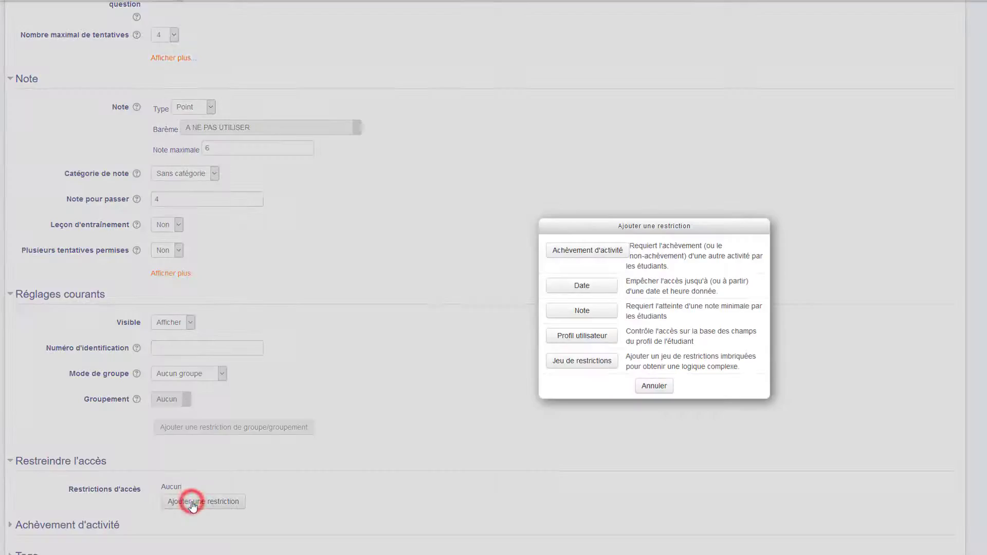
click(651, 384)
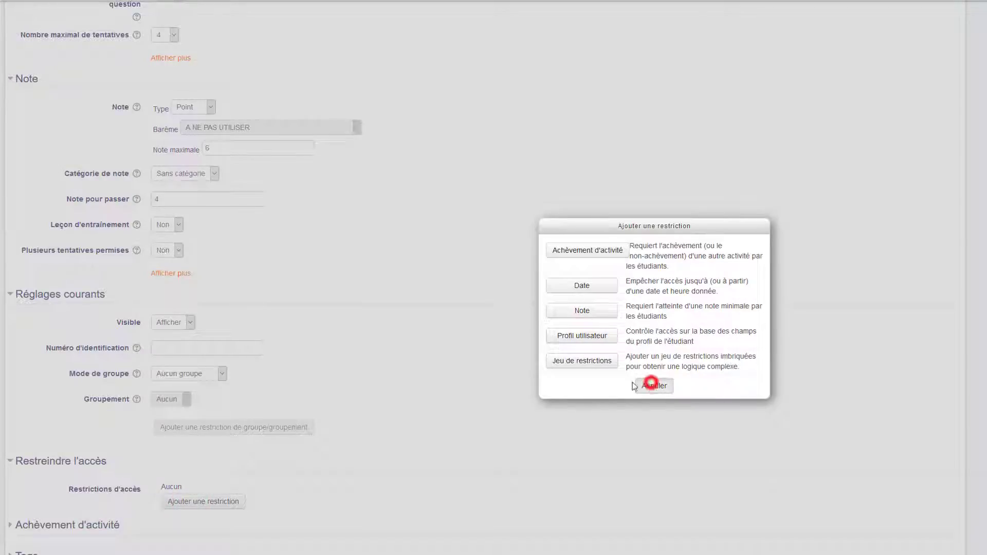
- Expand the Achèvement d'activité settings, then save the lesson and return to the course page
scroll(360, 388, down, 2)
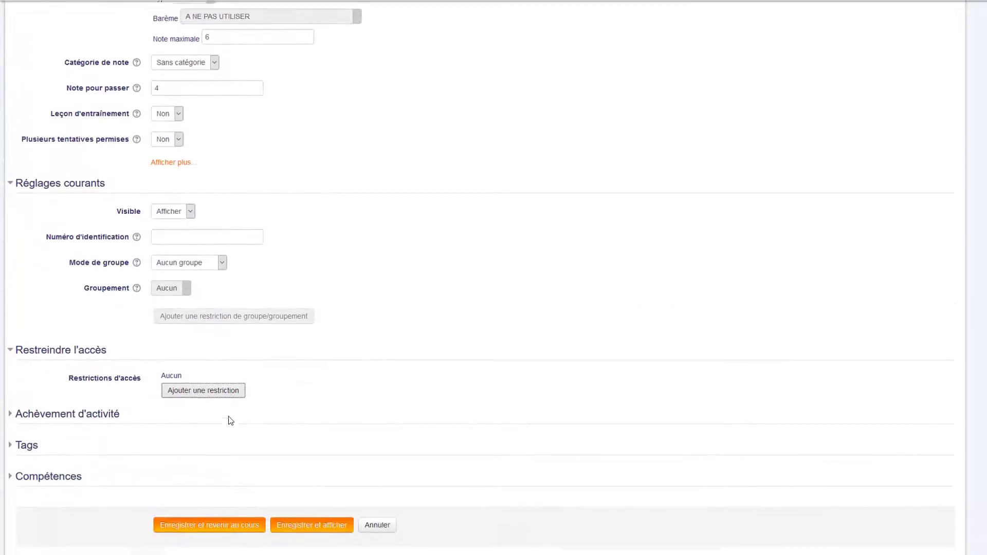
click(92, 409)
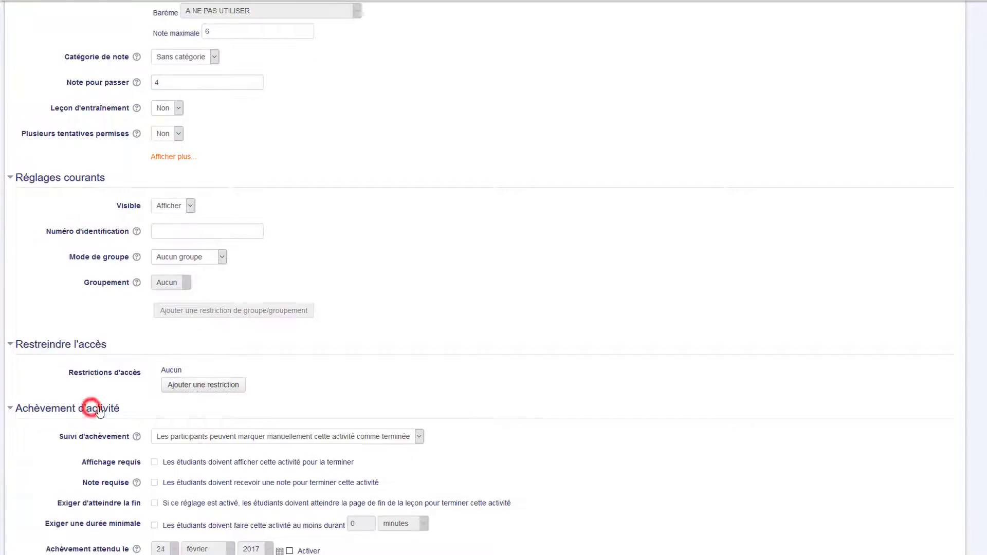
scroll(103, 416, down, 3)
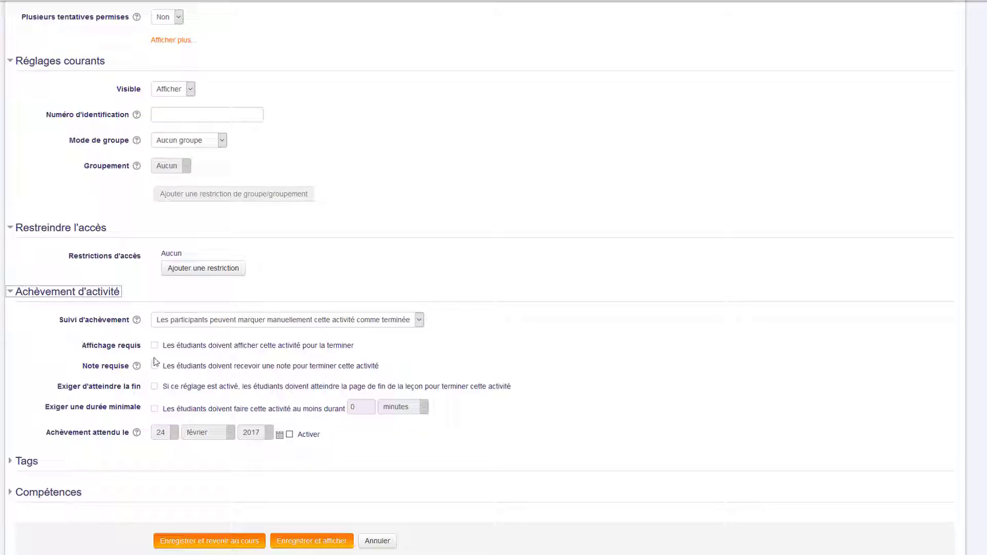
click(242, 544)
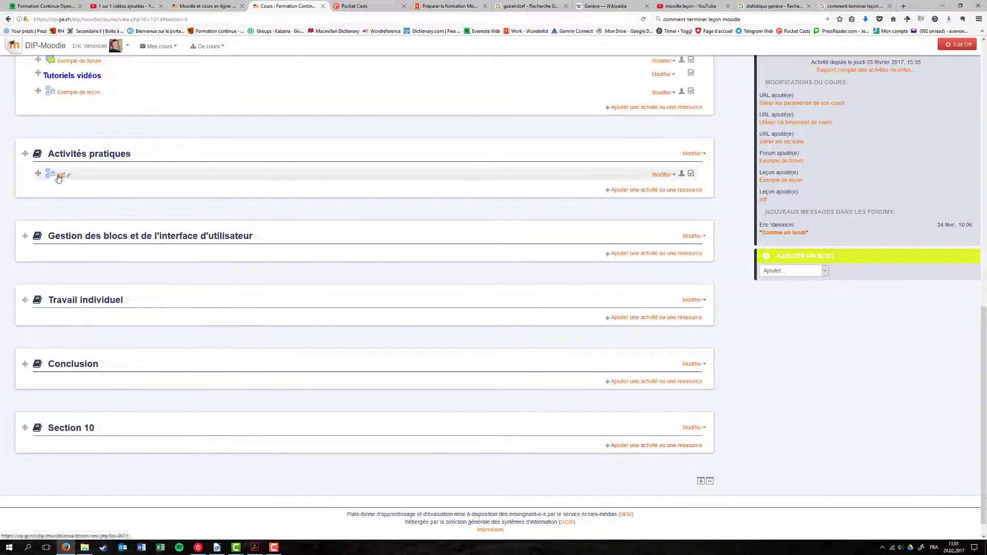
- Open the sdf lesson in Activités pratiques, then consult the lesson flow diagram in Notebook.pdf in Acrobat Reader and return to Firefox
click(59, 176)
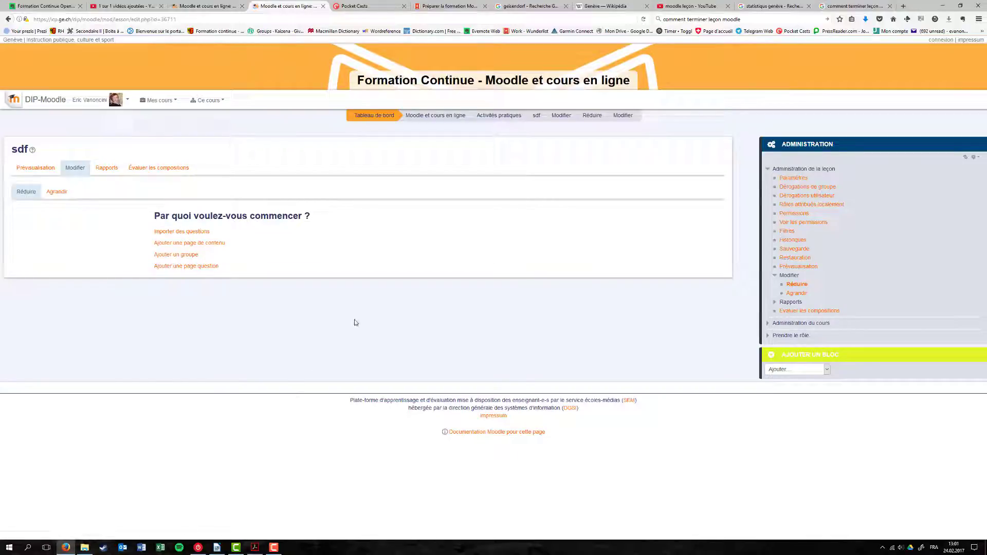
click(255, 551)
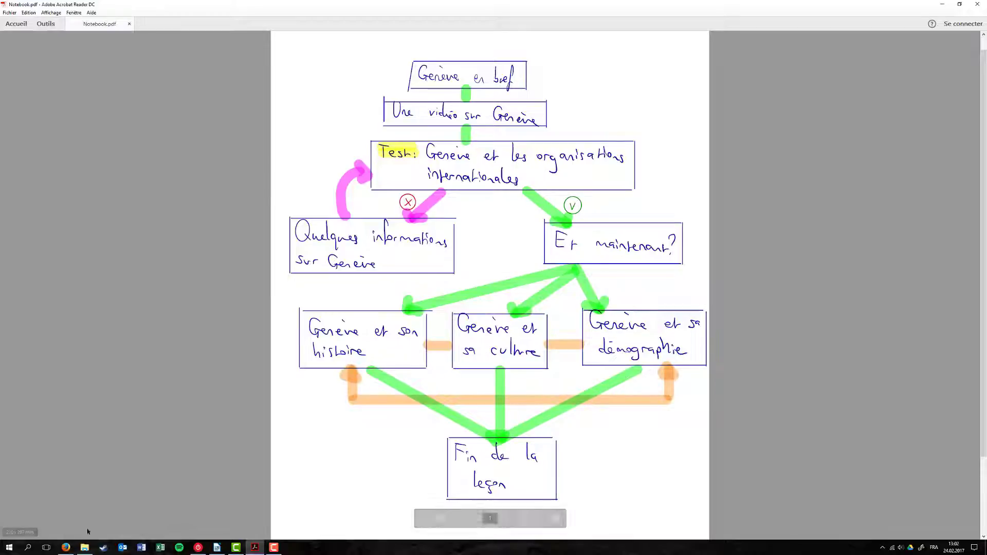
click(66, 547)
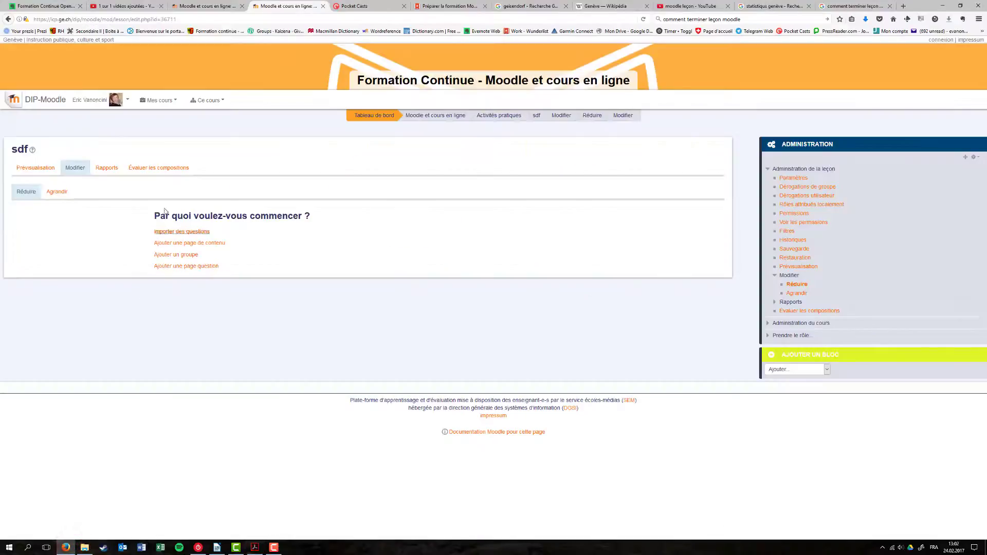
- Preview Exemple de leçon past its first two pages and submit 19 as the answer to the international organisations question
click(190, 6)
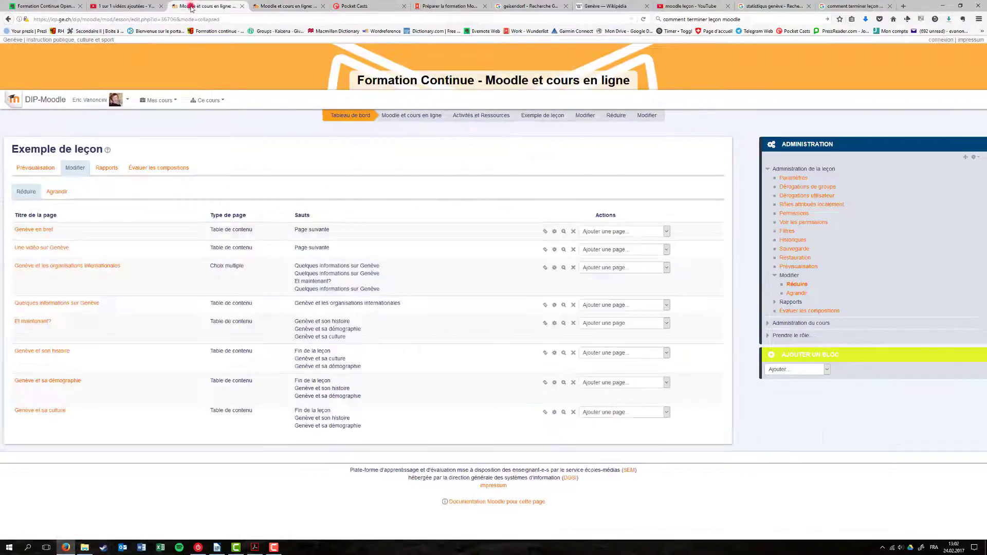
click(40, 171)
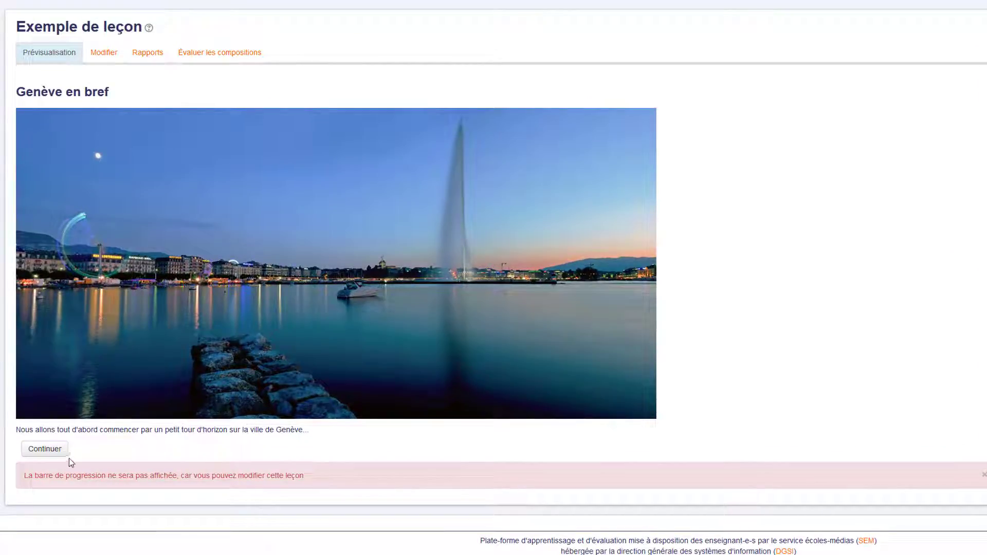
click(48, 451)
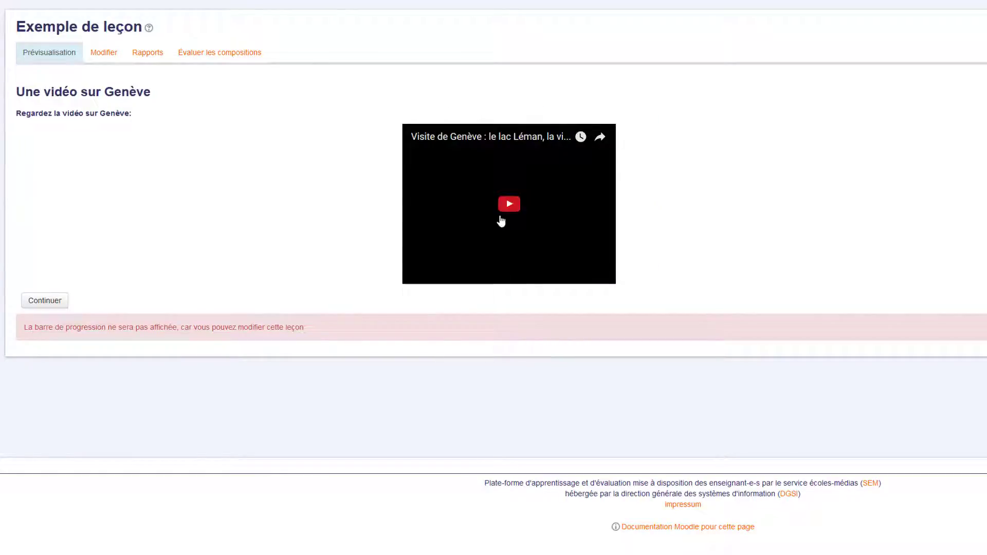
click(37, 301)
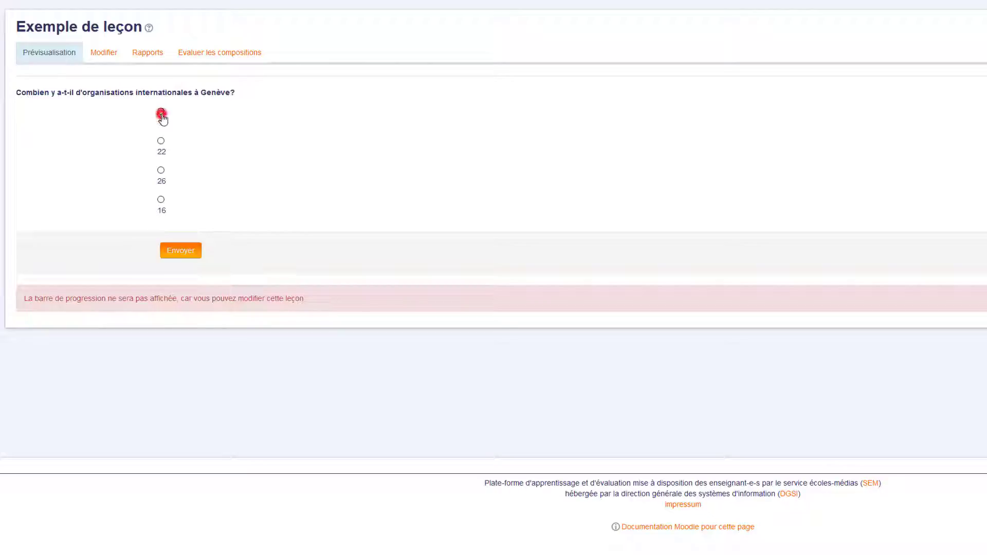
click(192, 254)
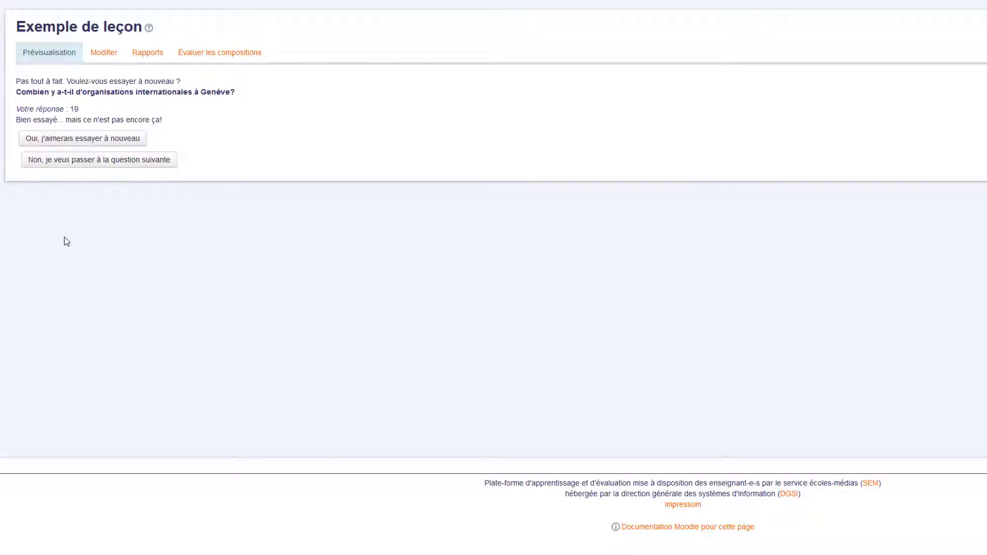
- Decline the immediate retry, read the organisations sentence in Quelques informations sur Genève, and retake the test with the answer 22
click(94, 160)
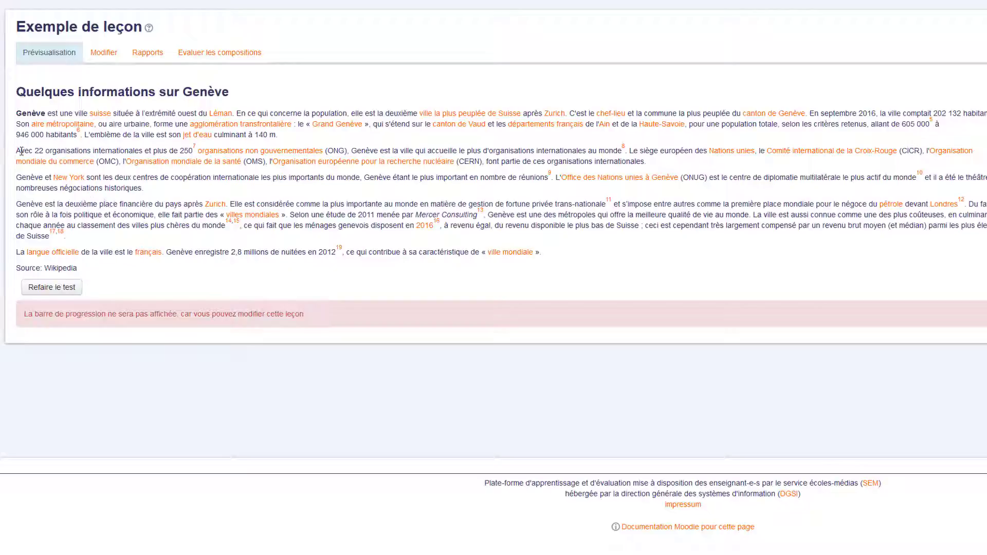
drag(16, 151, 192, 151)
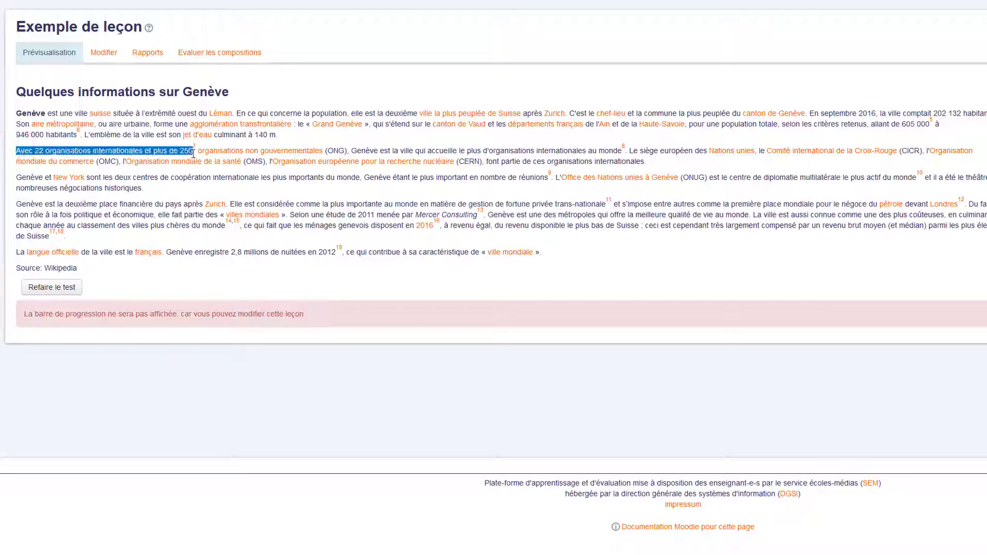
click(60, 293)
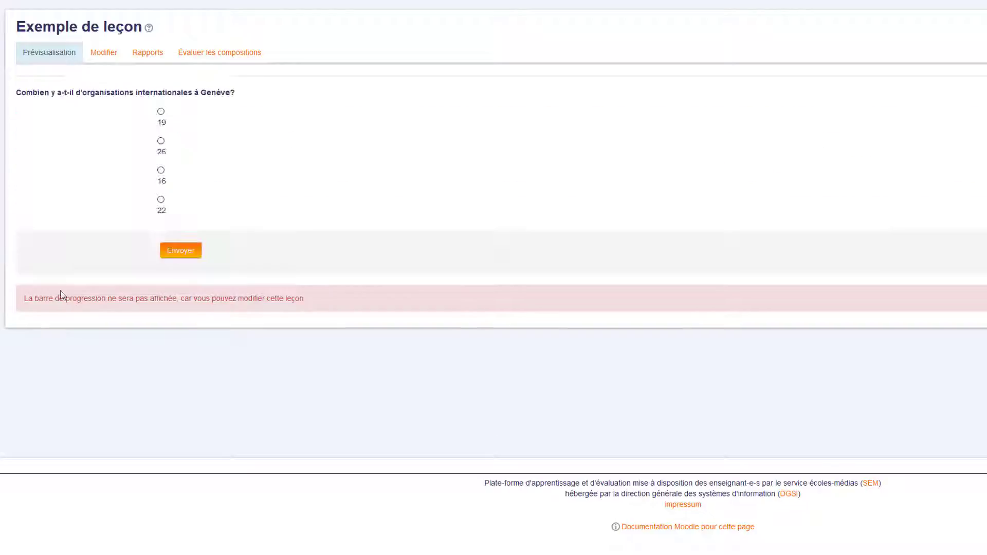
click(162, 200)
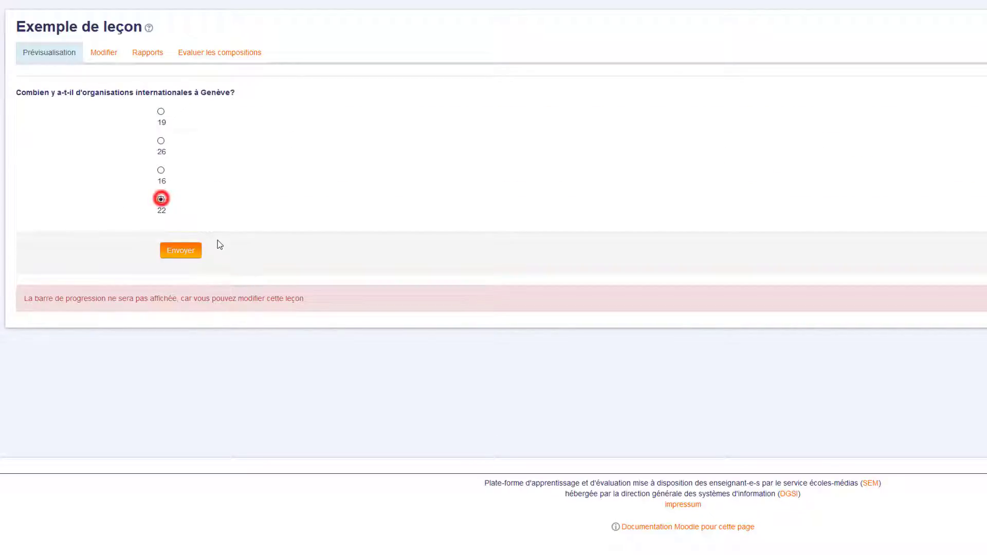
click(180, 255)
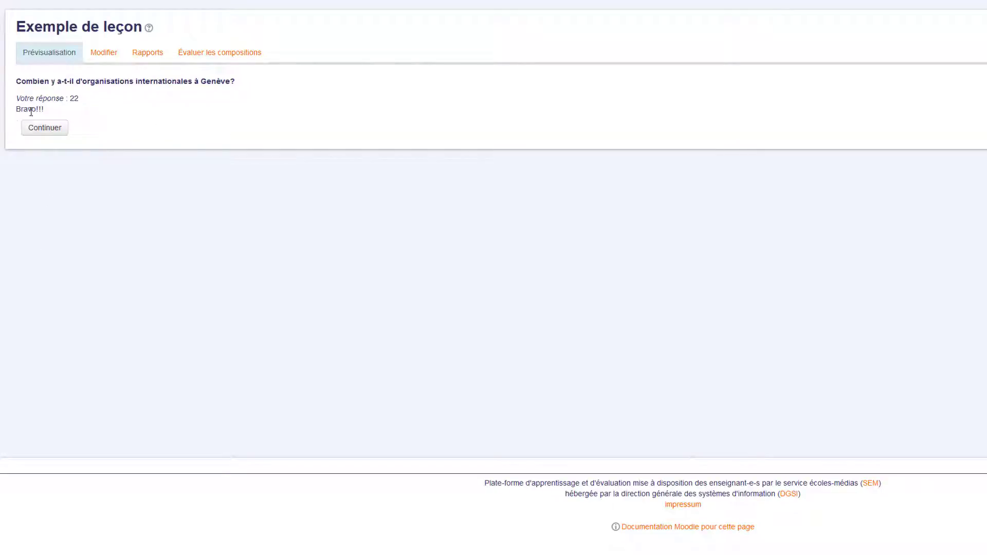
- Continue to Et maintenant?, choose Son histoire, and read through the Genève et son histoire page to its navigation choices
click(46, 128)
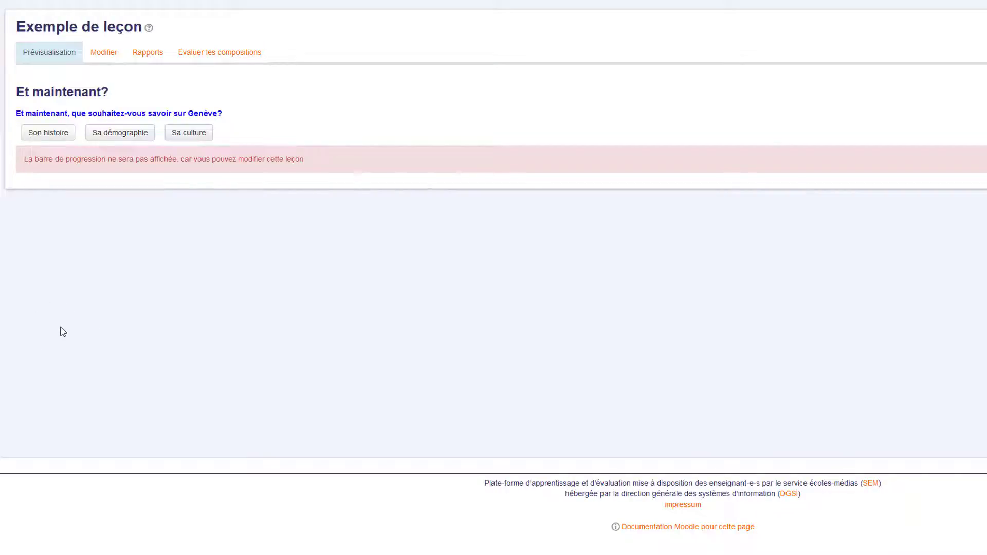
click(51, 135)
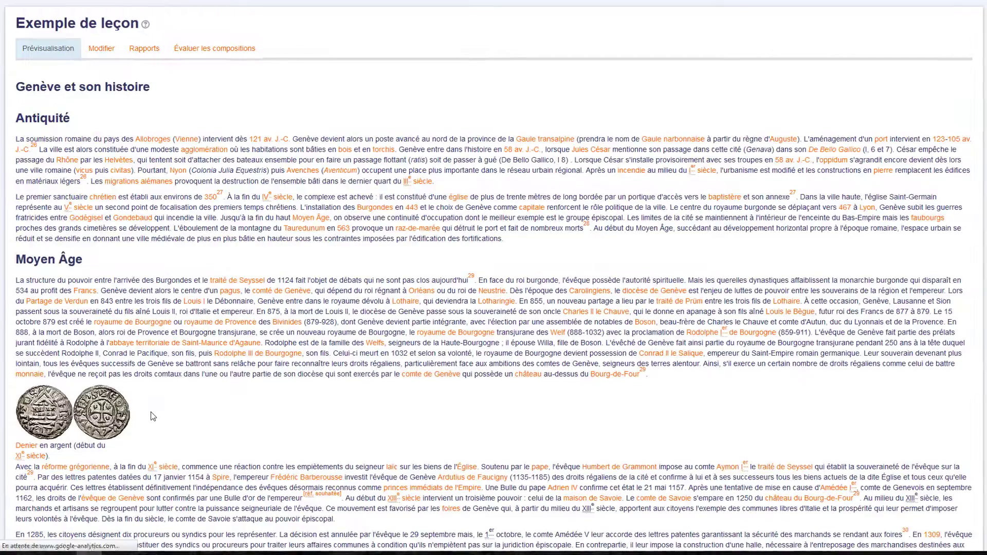
scroll(149, 411, down, 3)
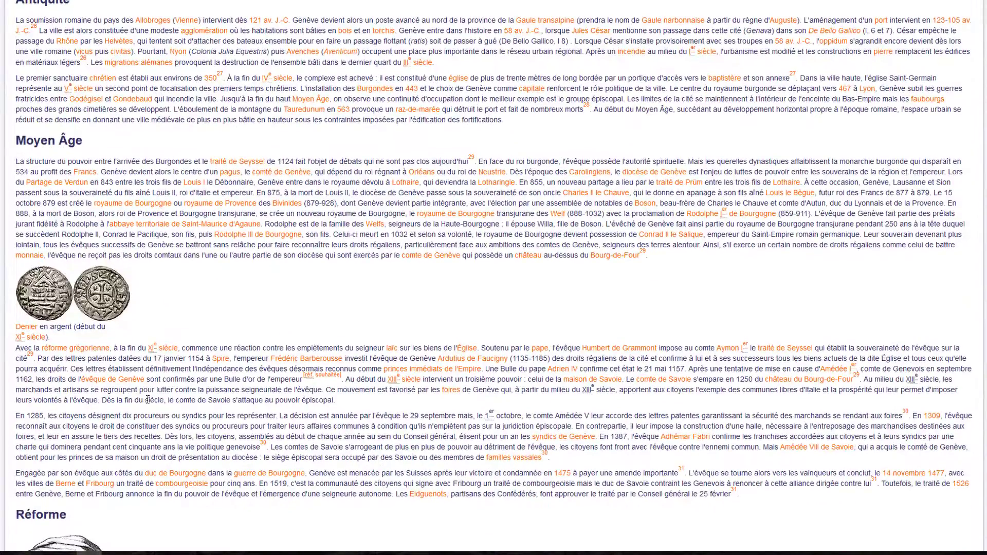
scroll(148, 399, up, 2)
scroll(154, 380, down, 5)
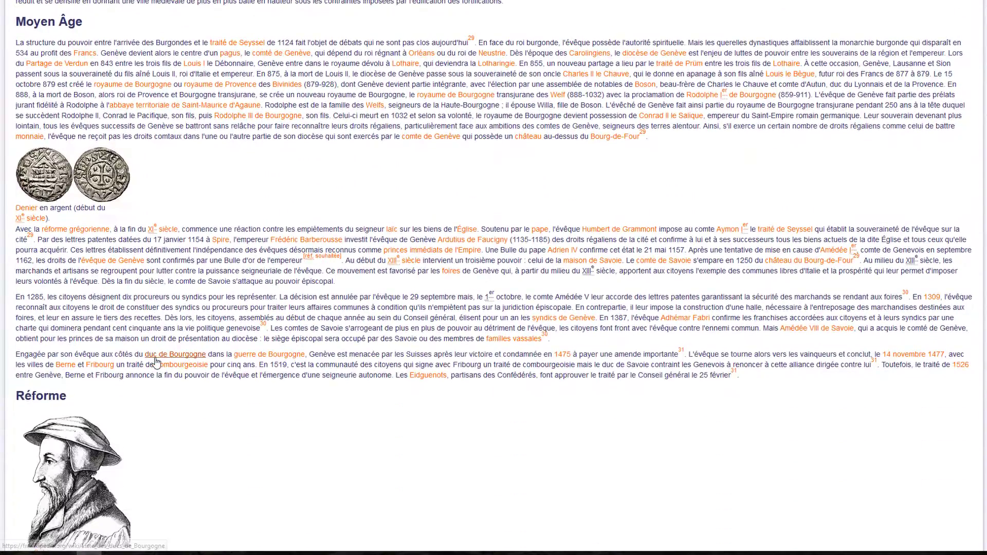
scroll(154, 363, down, 12)
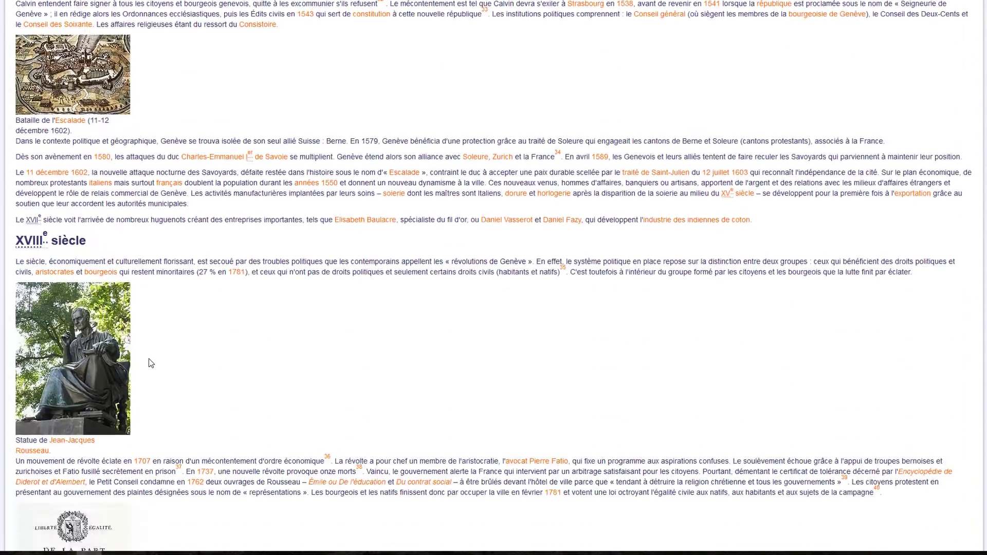
scroll(151, 363, down, 15)
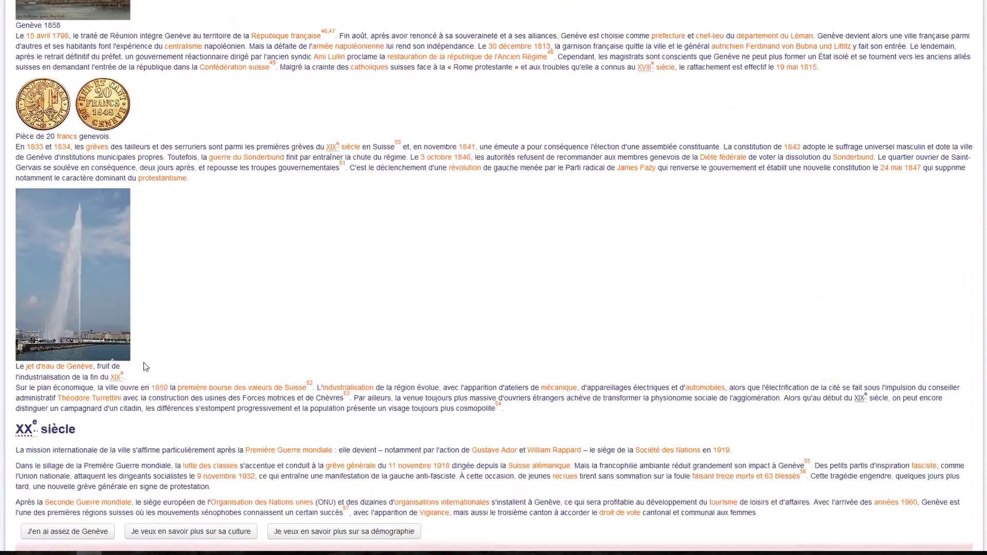
scroll(145, 366, down, 3)
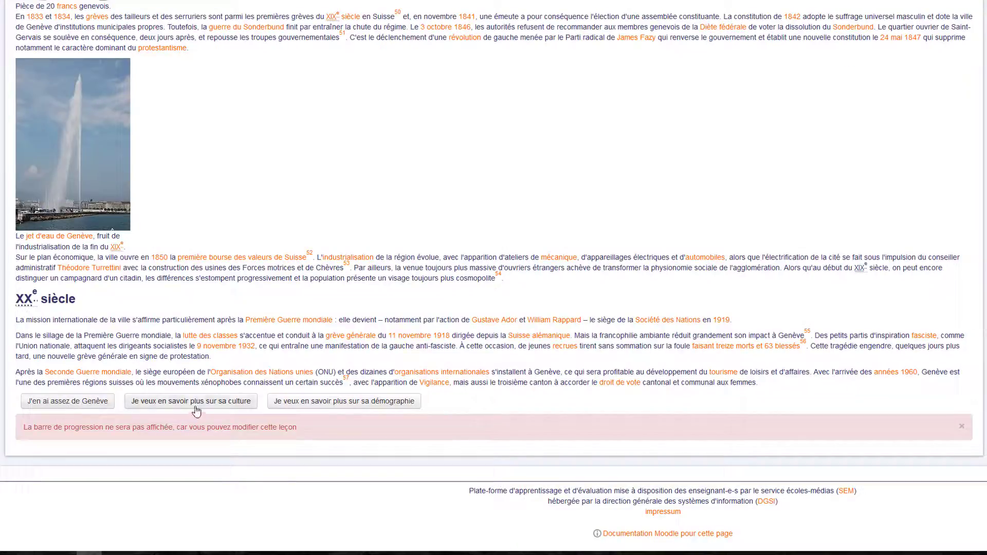
- Follow the choice to learn more about Genève's culture, read that page, and finish the lesson with J'en ai assez de Genève
click(242, 406)
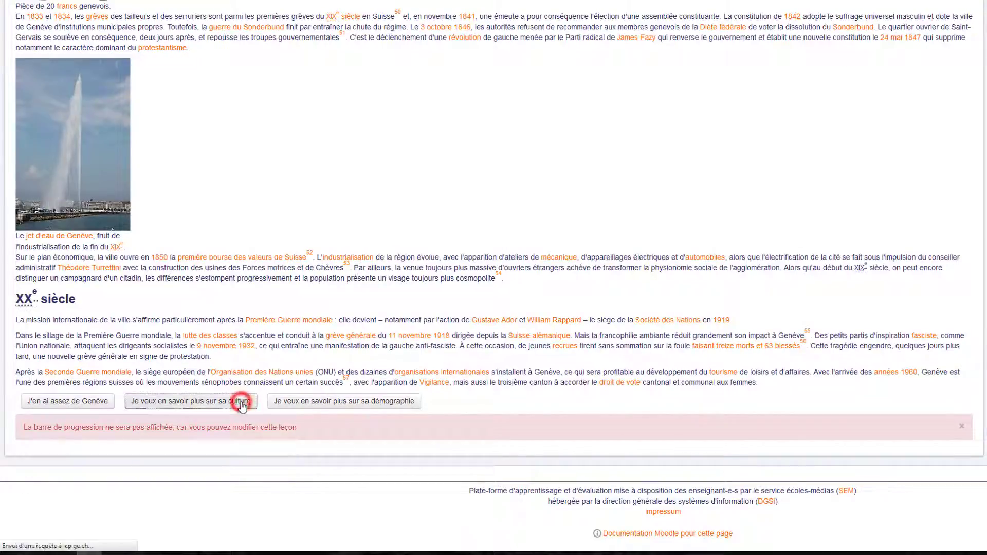
scroll(256, 359, down, 5)
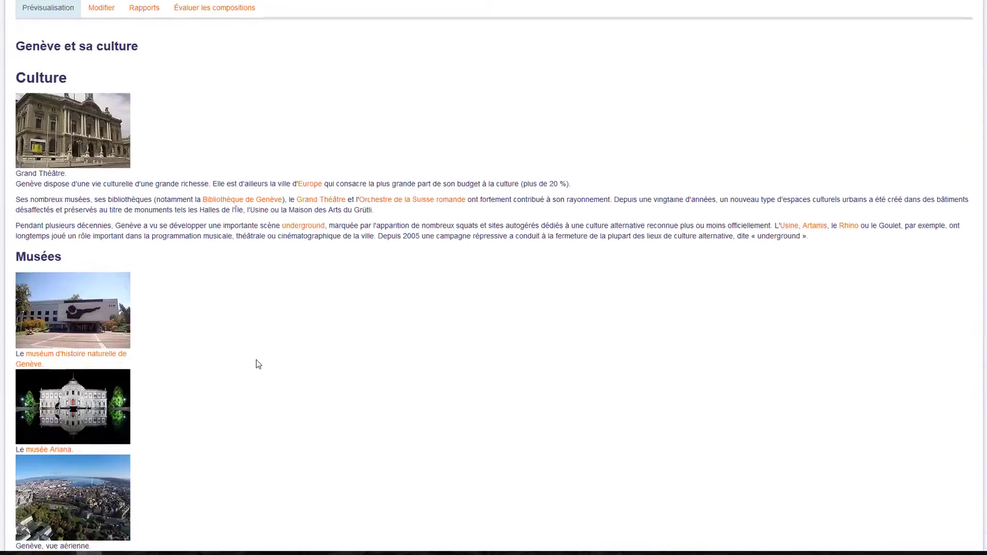
scroll(256, 359, down, 12)
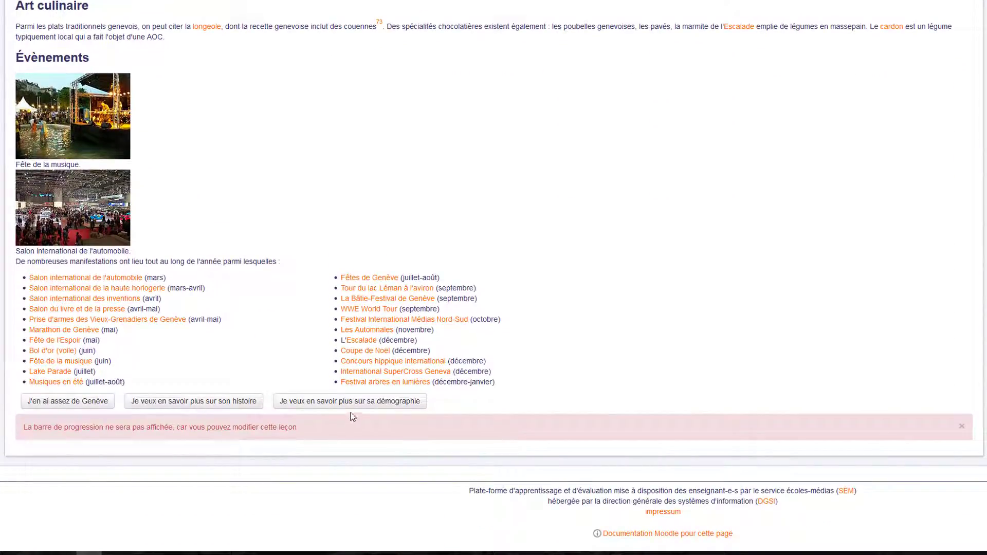
click(76, 406)
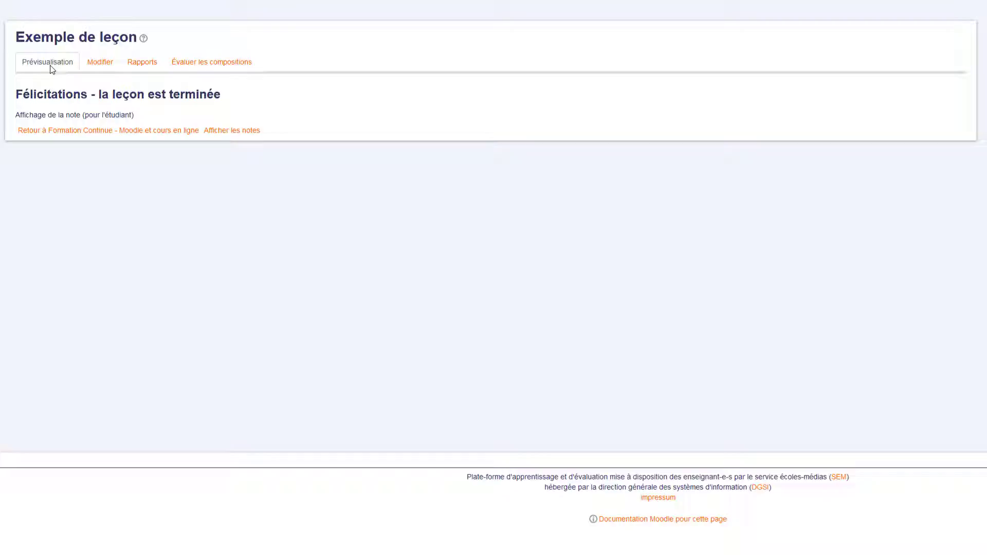
- Return to editing Exemple de leçon and examine the page types of its first three pages
click(98, 63)
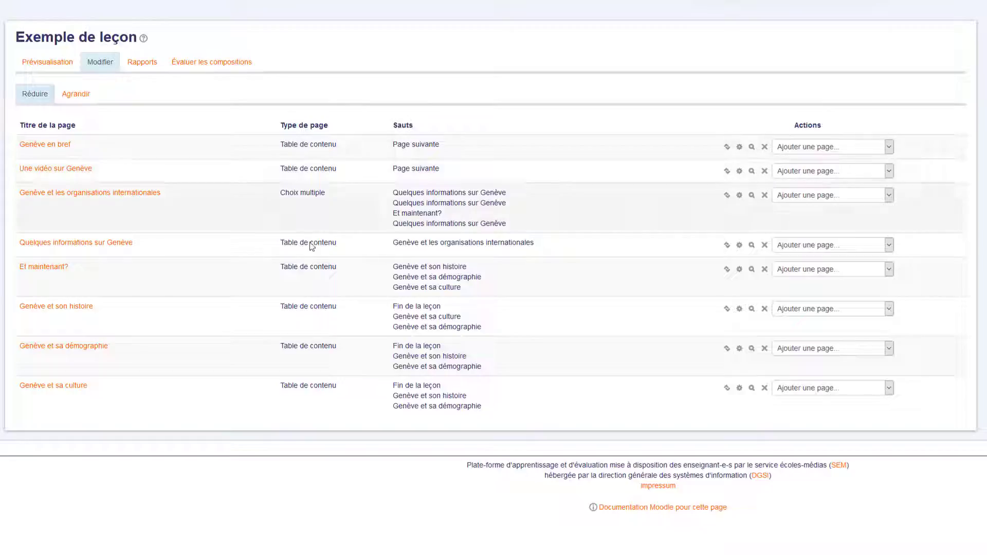
triple_click(338, 146)
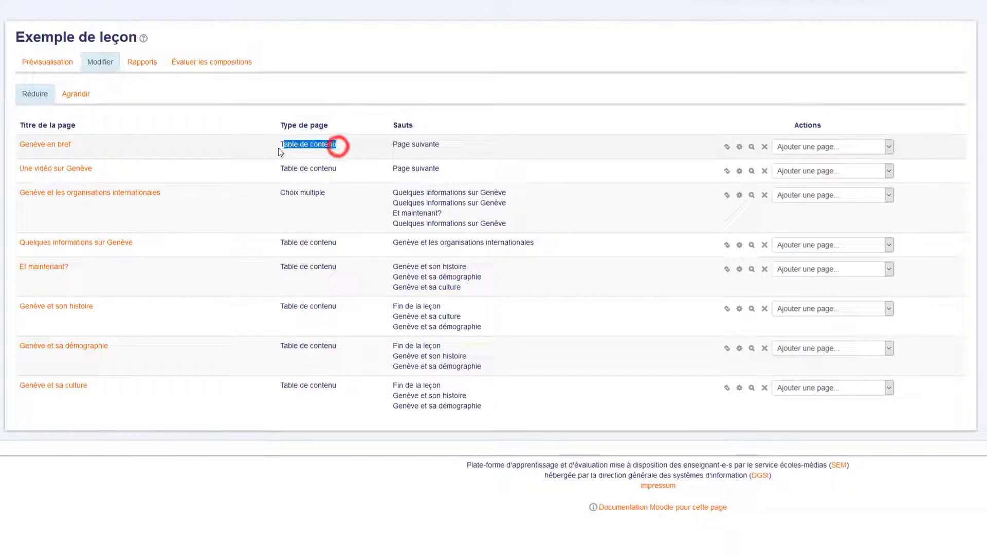
triple_click(337, 168)
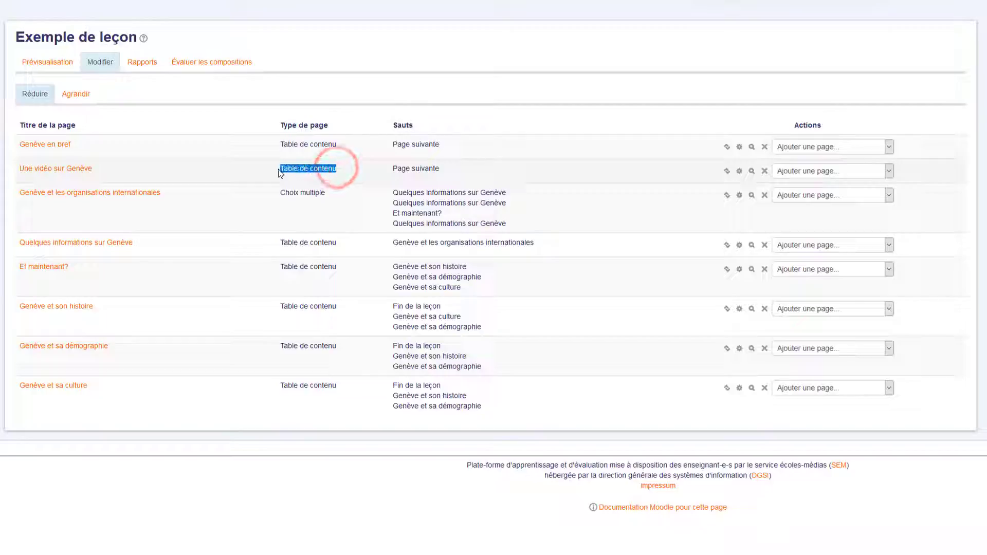
triple_click(327, 195)
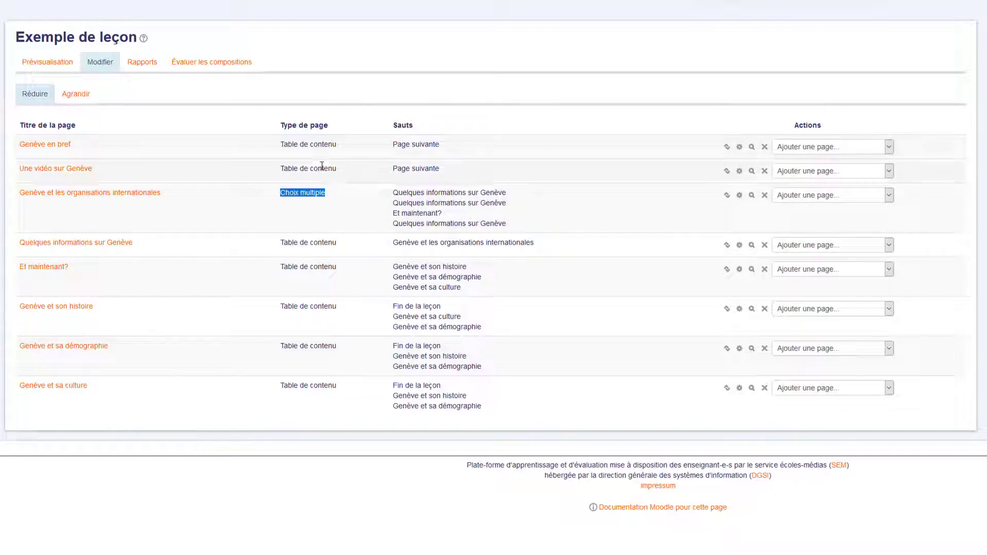
- Examine the Sauts defined for the first two pages, the multiple-choice question and the Et maintenant? page
triple_click(394, 144)
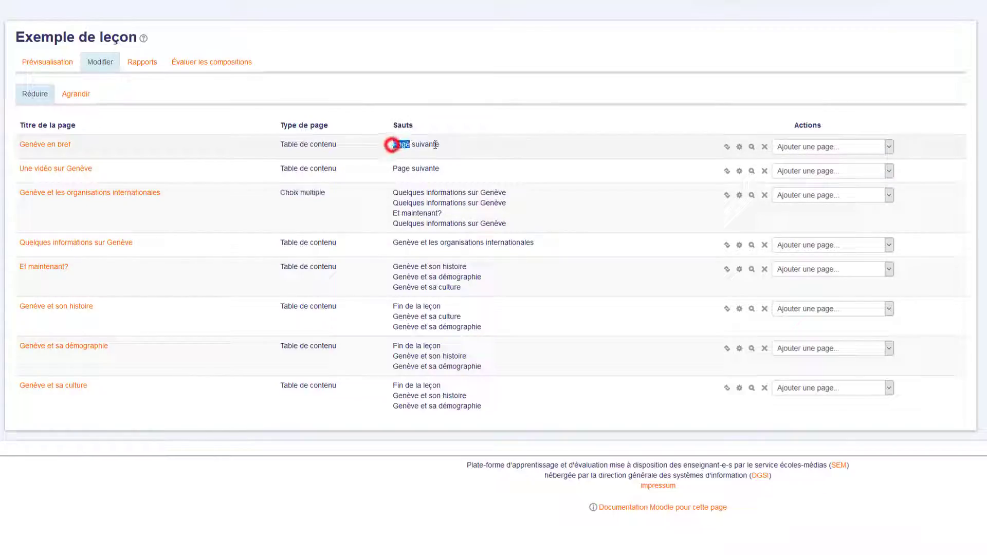
triple_click(394, 171)
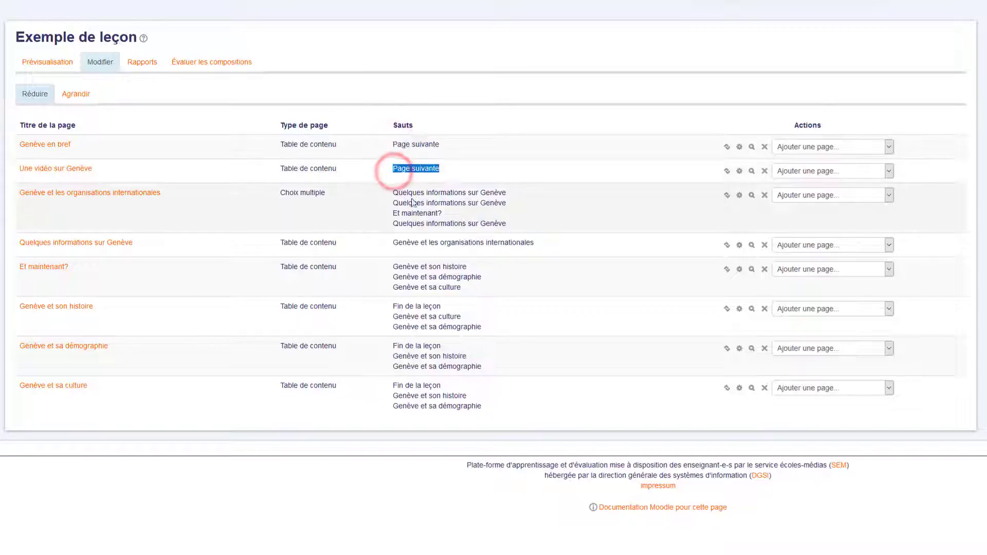
triple_click(394, 203)
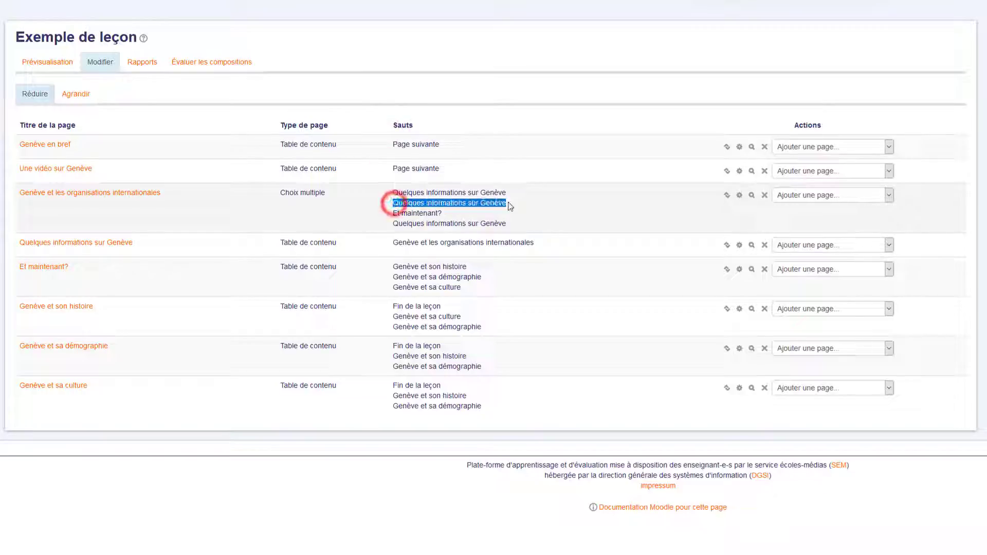
drag(394, 214, 508, 226)
triple_click(393, 214)
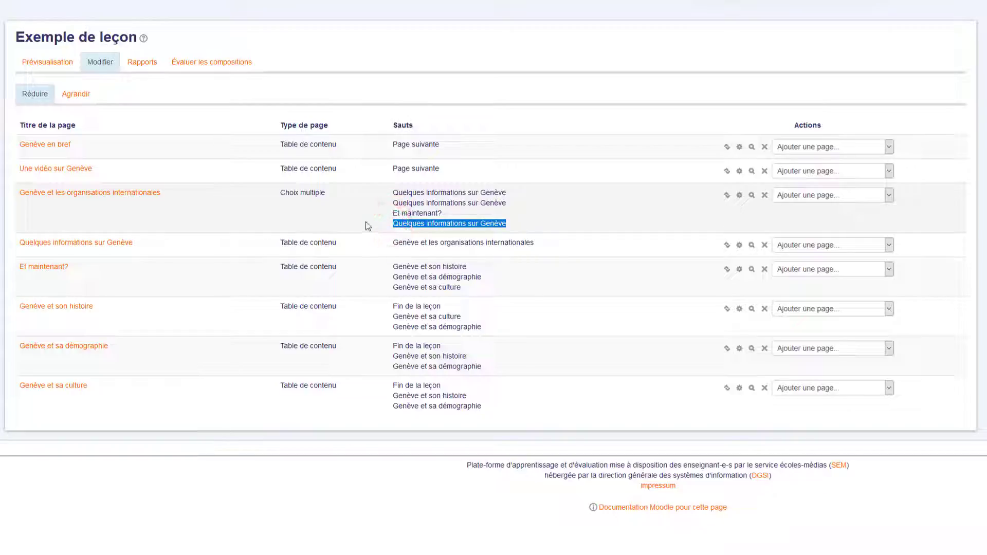
drag(394, 268, 503, 295)
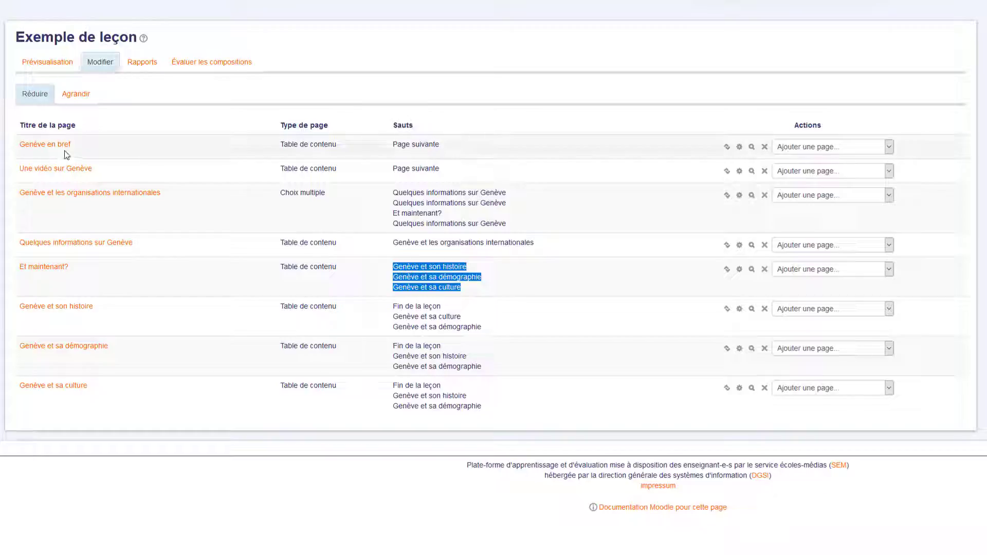
- Examine the expanded view of Exemple de leçon, from the Genève en bref page to the multiple-choice question's answers, feedback, scores and jumps
click(73, 91)
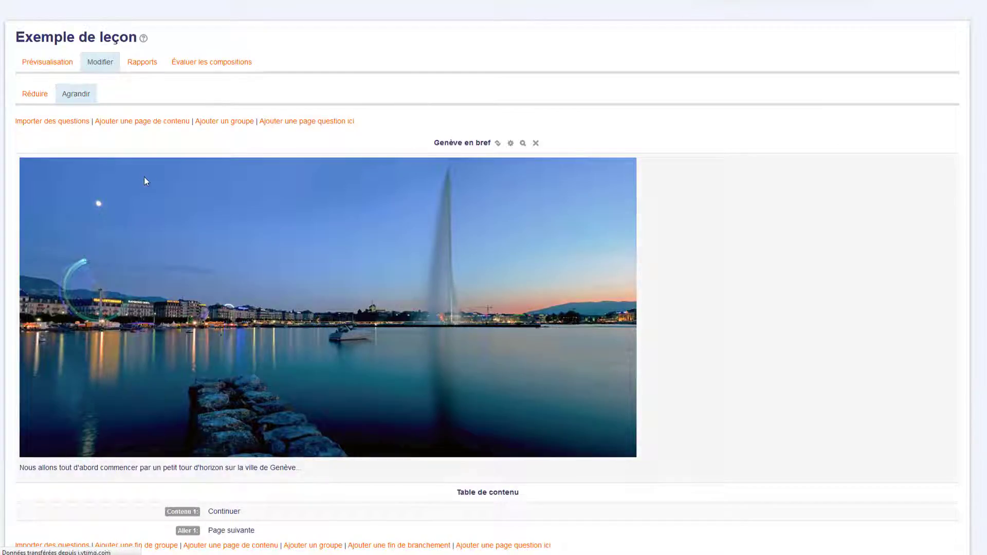
scroll(144, 180, down, 10)
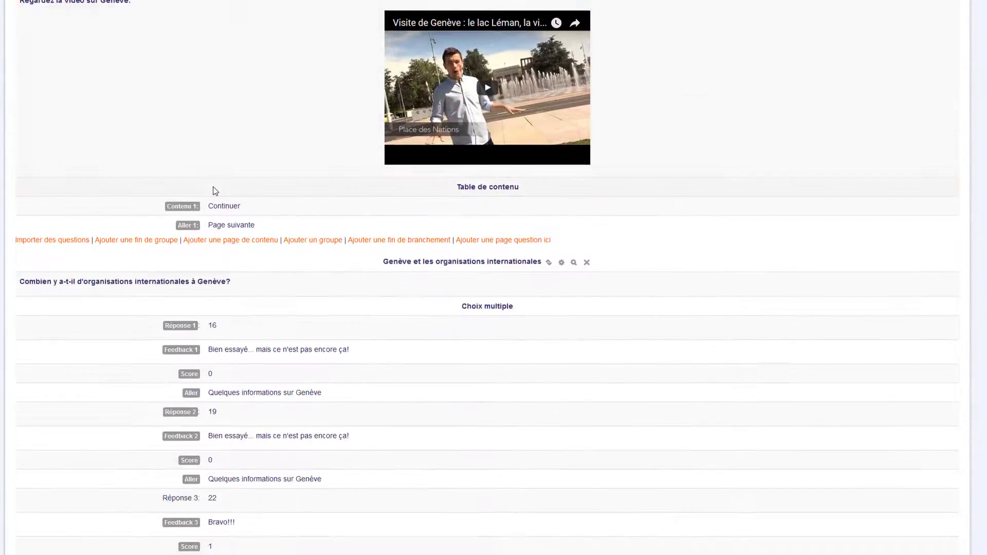
scroll(215, 190, up, 10)
scroll(218, 181, down, 6)
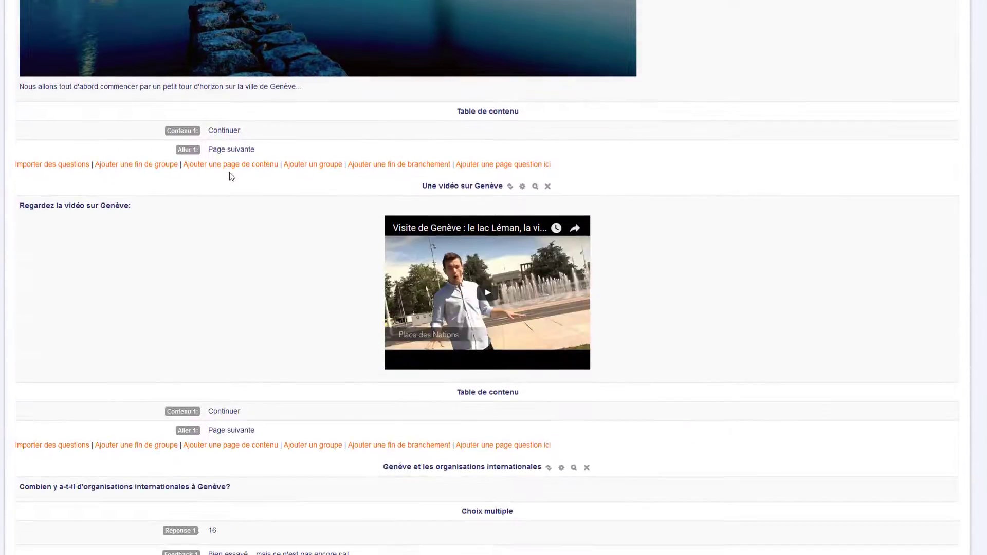
scroll(231, 177, down, 3)
scroll(230, 178, up, 10)
scroll(232, 180, down, 3)
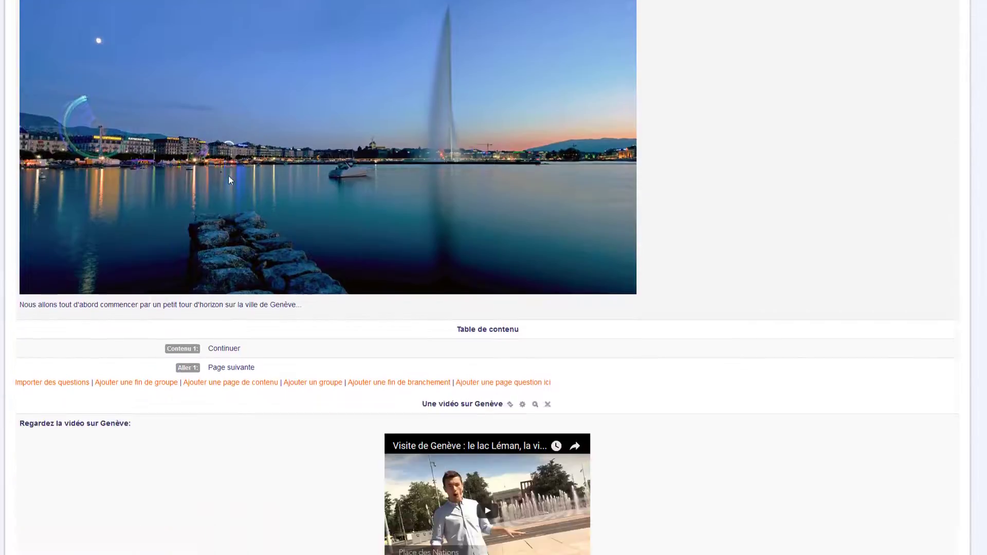
scroll(229, 179, down, 10)
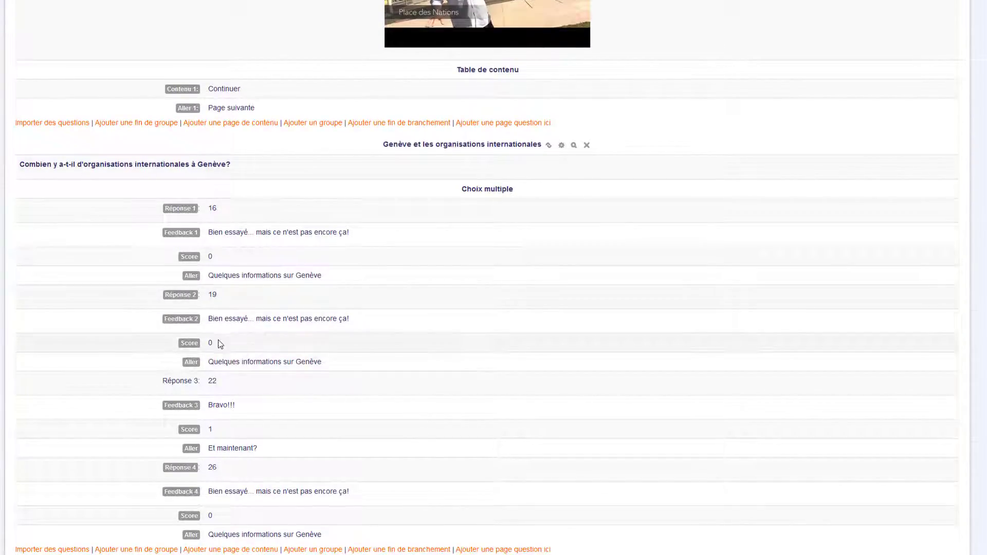
scroll(191, 348, up, 9)
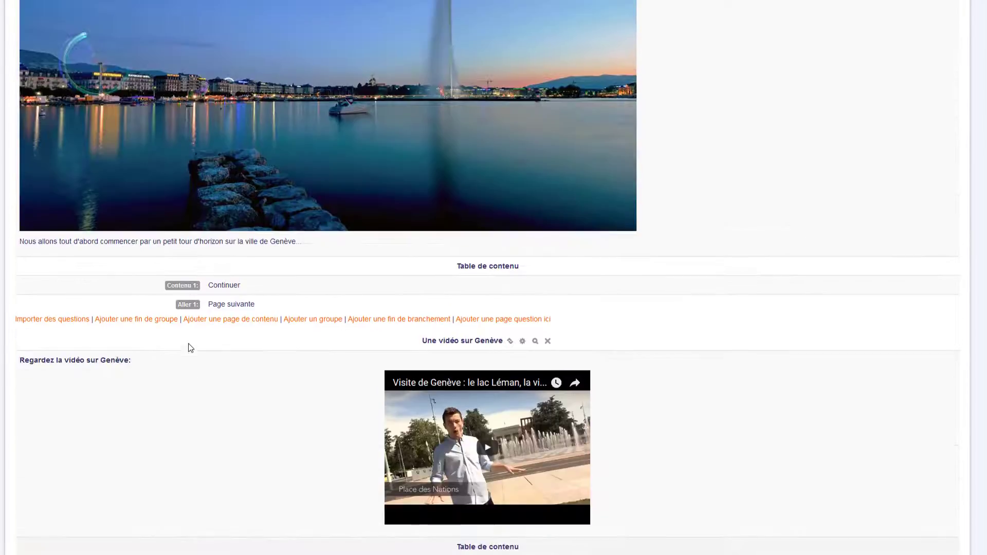
scroll(165, 297, up, 4)
- Return to the collapsed page list, check the lesson's report overview, and go back to editing
click(35, 96)
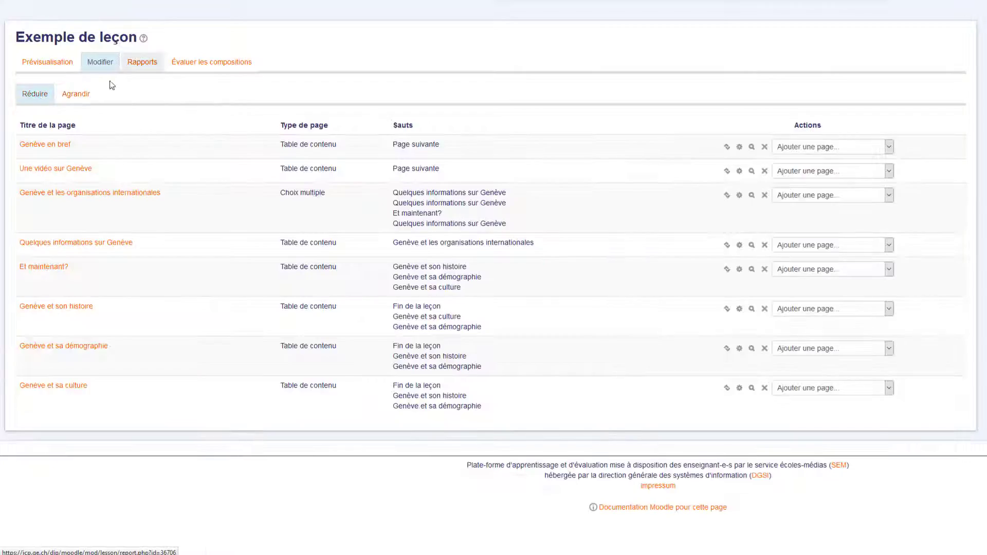
click(140, 71)
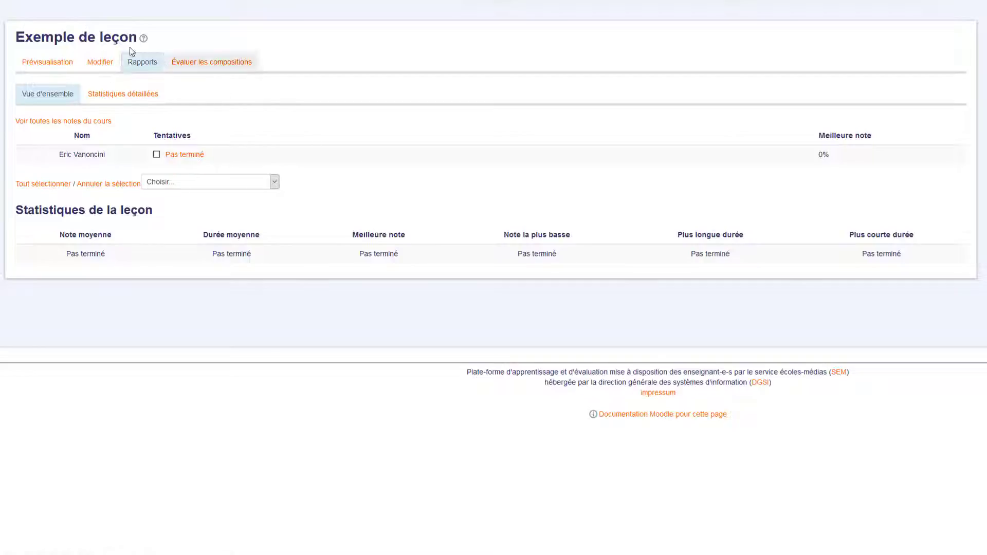
click(93, 62)
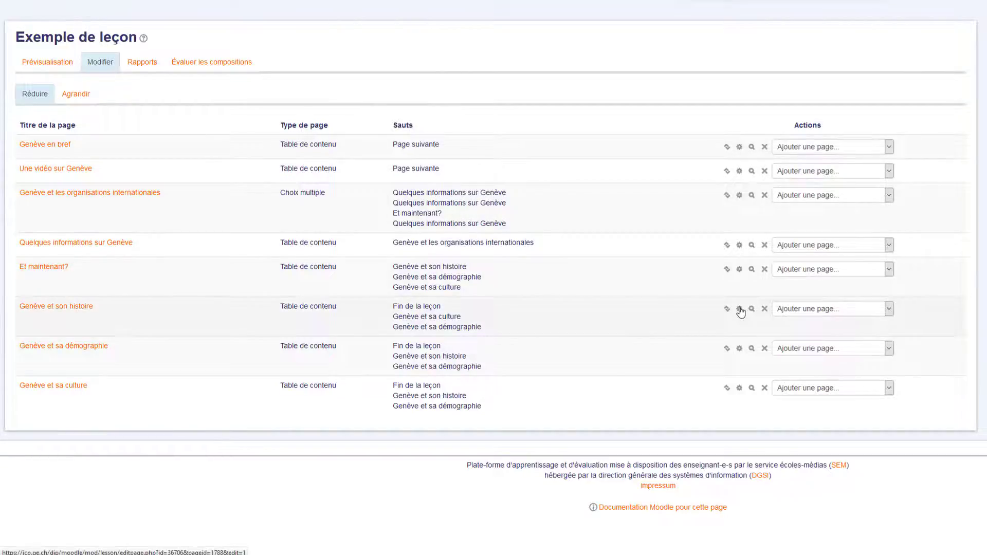
- Open the Genève et sa démographie page for editing and look through its page content
click(739, 349)
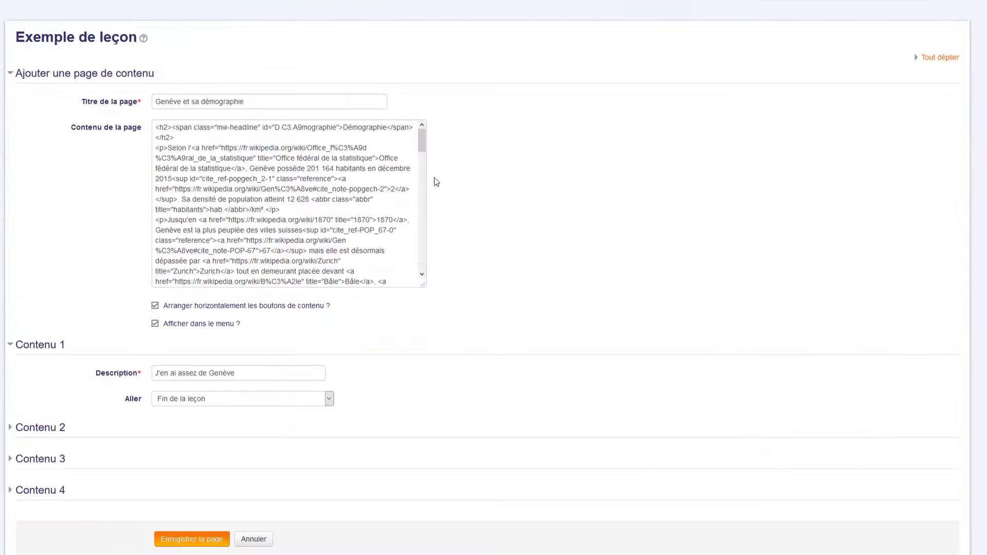
scroll(247, 258, down, 5)
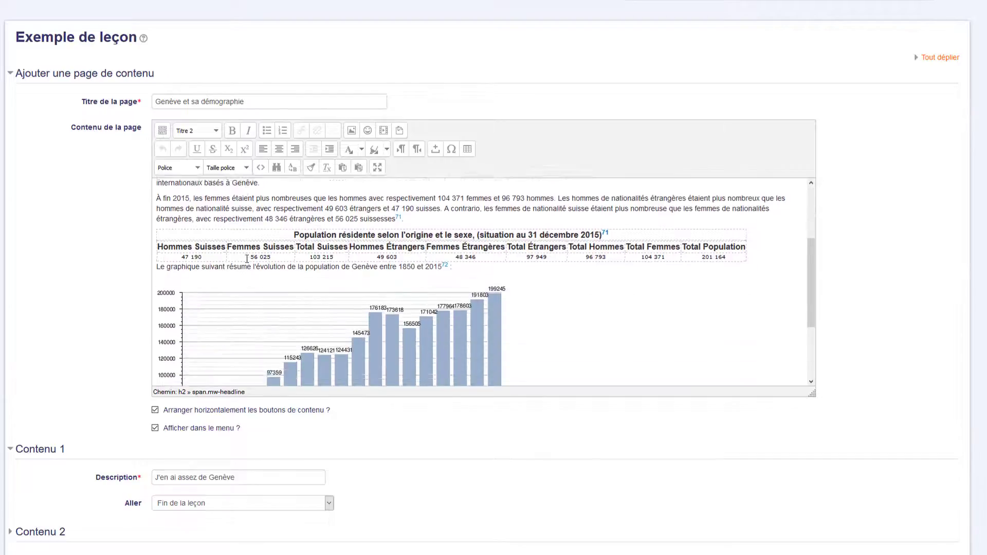
scroll(246, 258, up, 5)
click(216, 245)
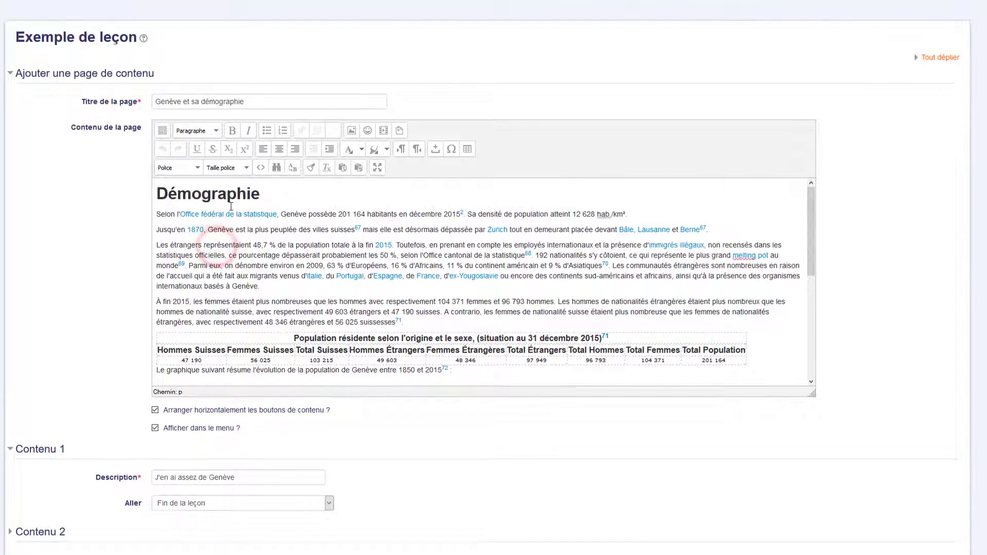
scroll(248, 270, down, 5)
scroll(247, 269, down, 1)
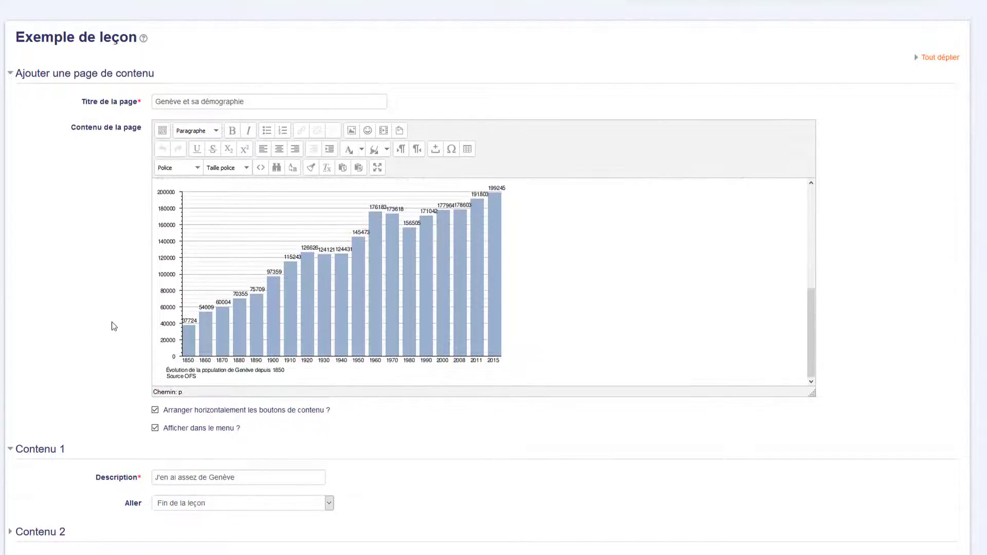
- Expand Contenu 2, 3 and 4 of the Genève et sa démographie page and examine their descriptions and jump destinations
scroll(88, 319, down, 5)
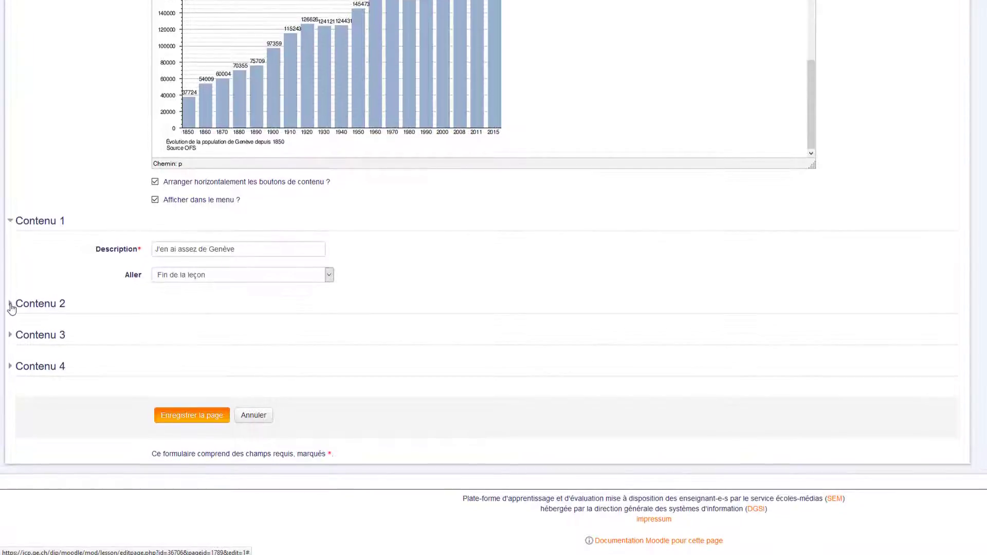
click(10, 303)
click(10, 386)
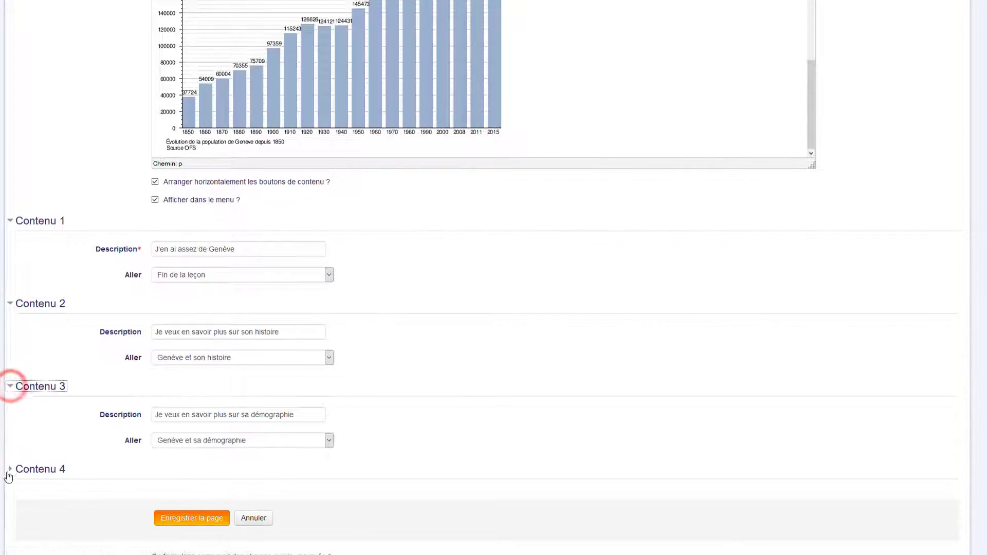
click(10, 469)
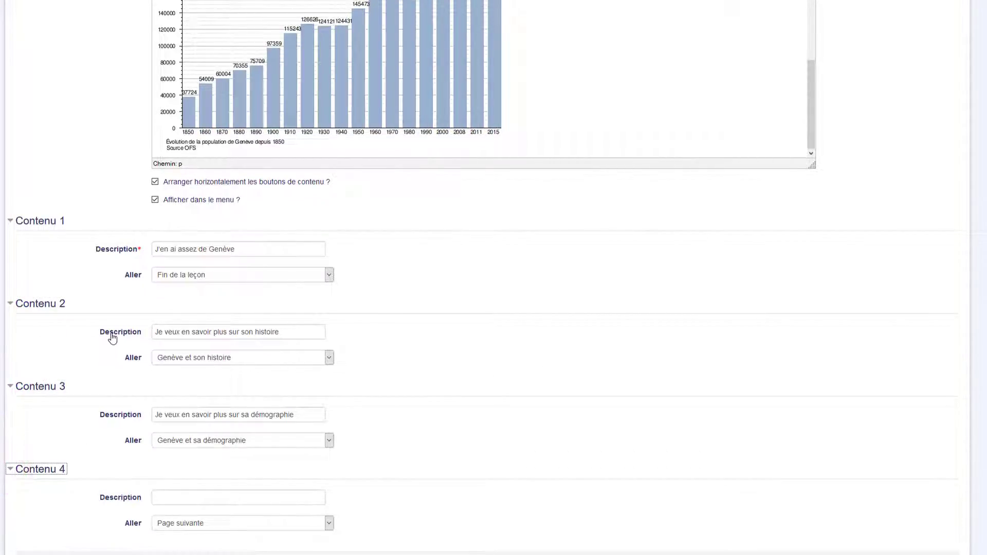
click(259, 253)
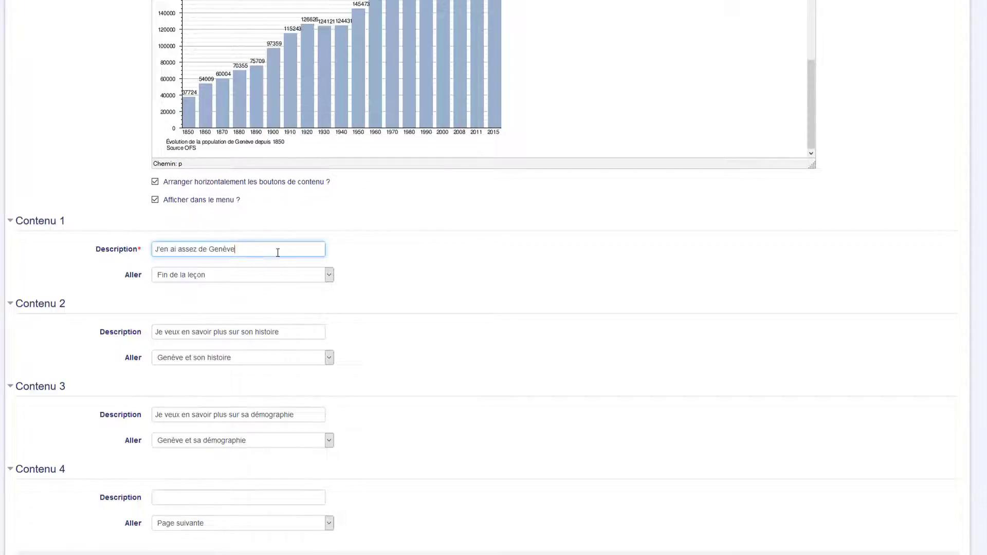
scroll(279, 255, down, 3)
scroll(280, 255, down, 1)
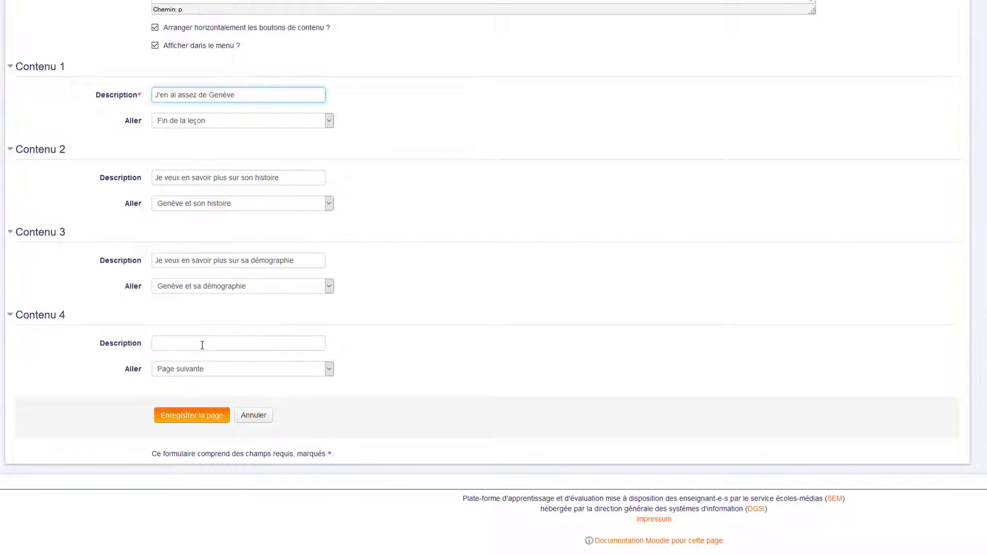
scroll(531, 320, up, 6)
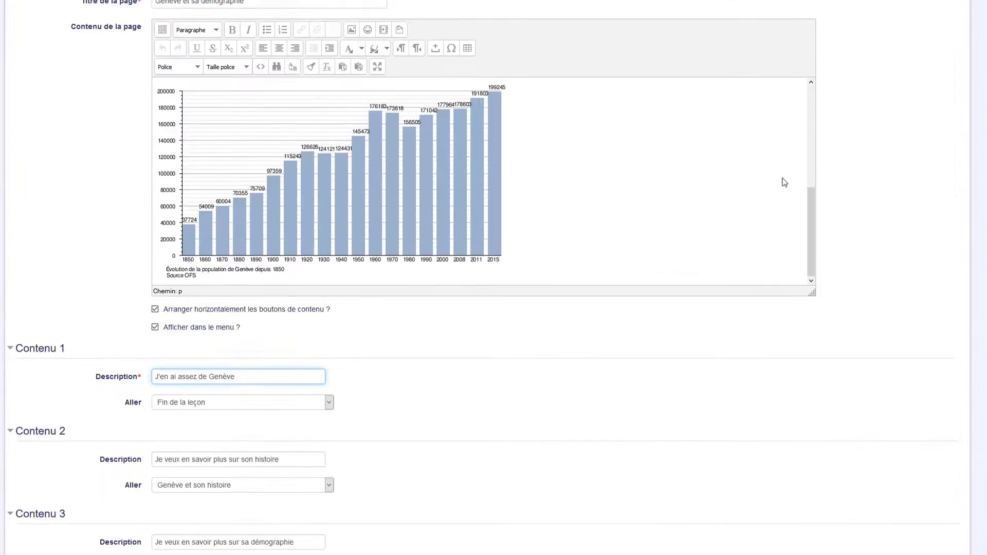
scroll(689, 216, down, 6)
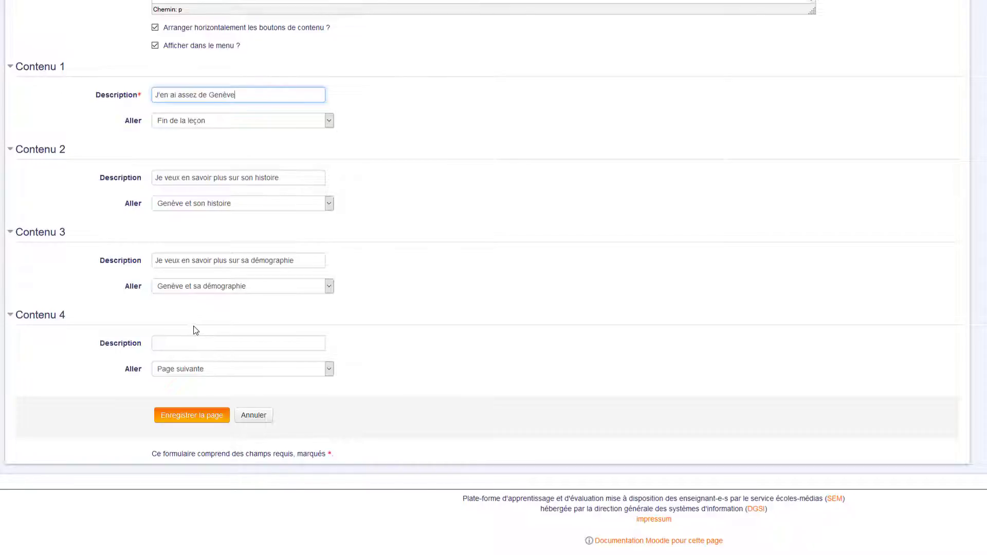
- Review the jump destinations available for Contenu 4, leaving Page suivante selected, and return to the lesson's page list
click(198, 343)
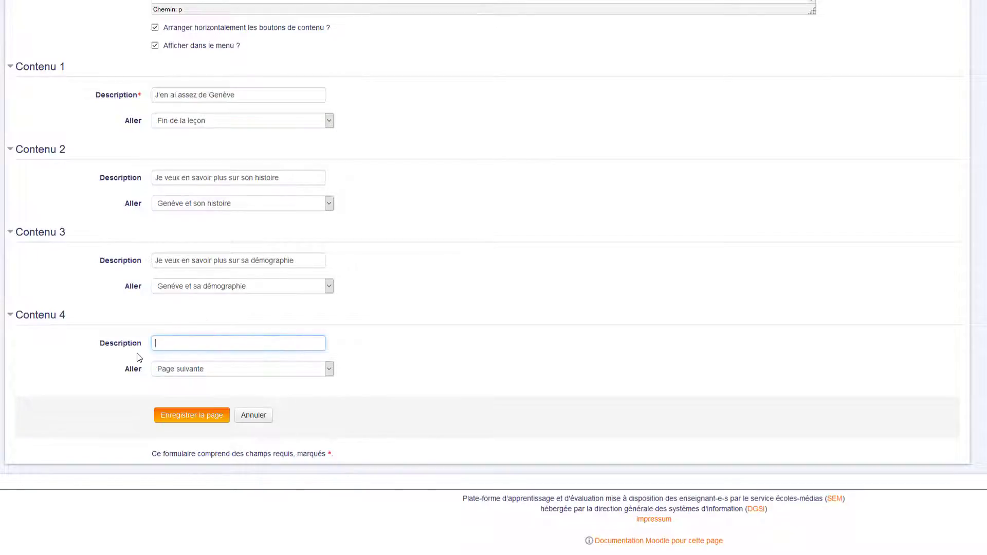
click(327, 370)
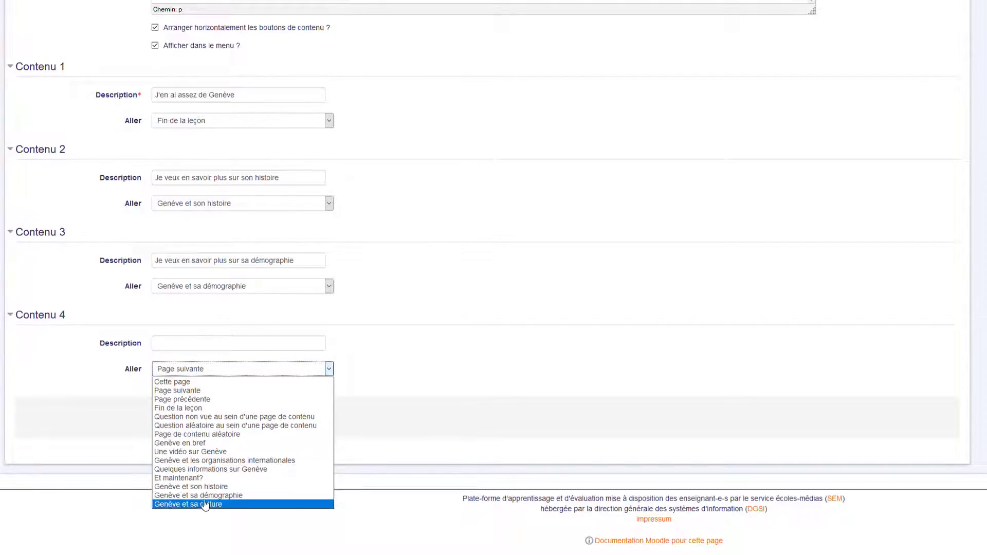
click(418, 311)
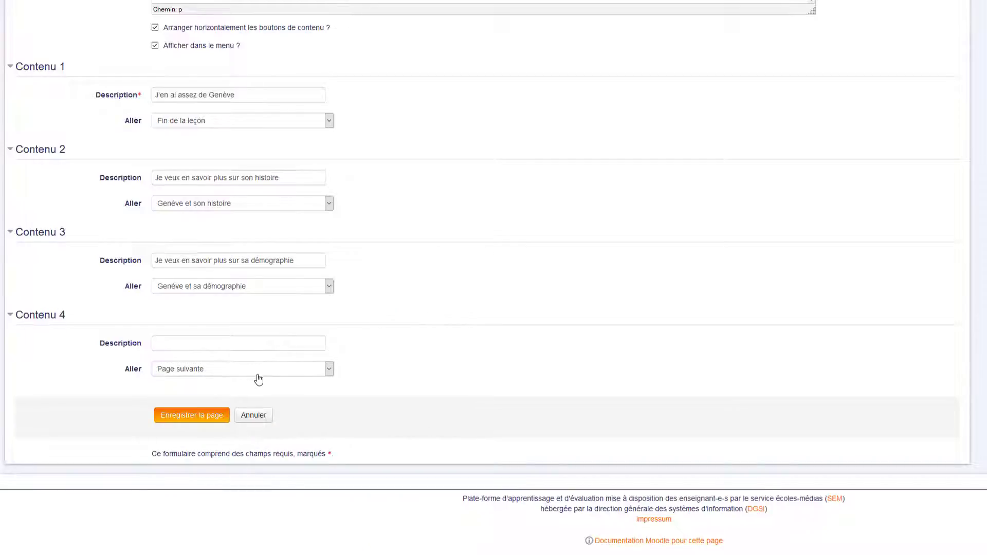
click(332, 369)
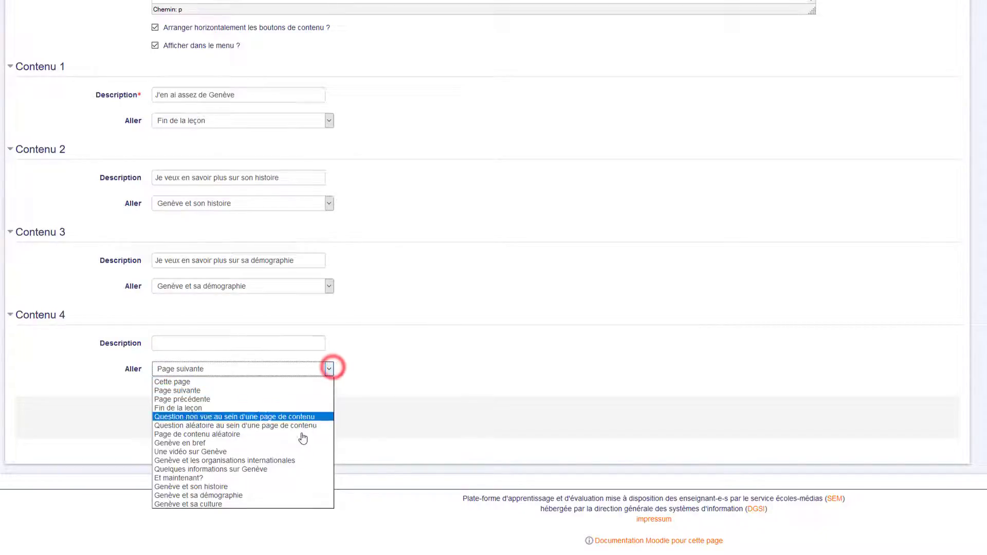
click(255, 394)
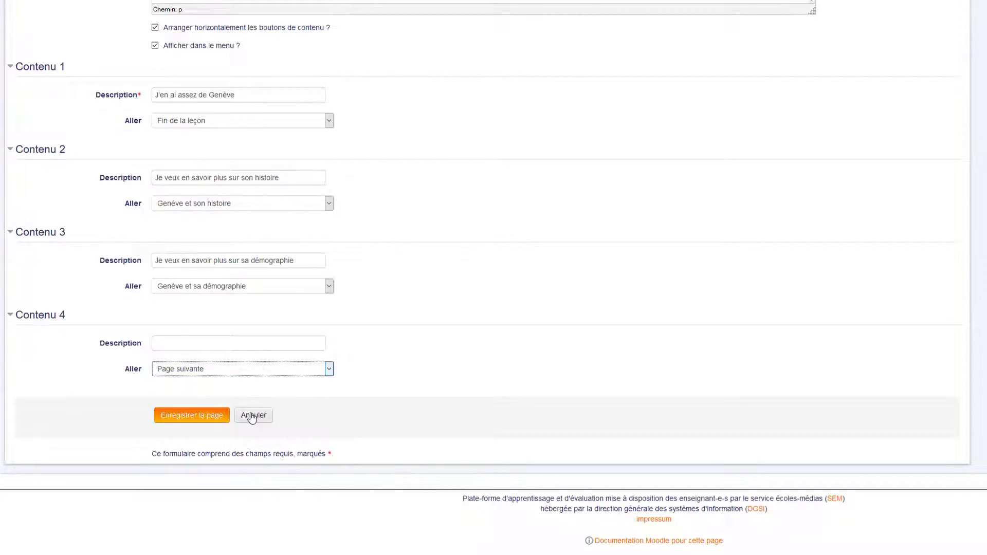
click(220, 419)
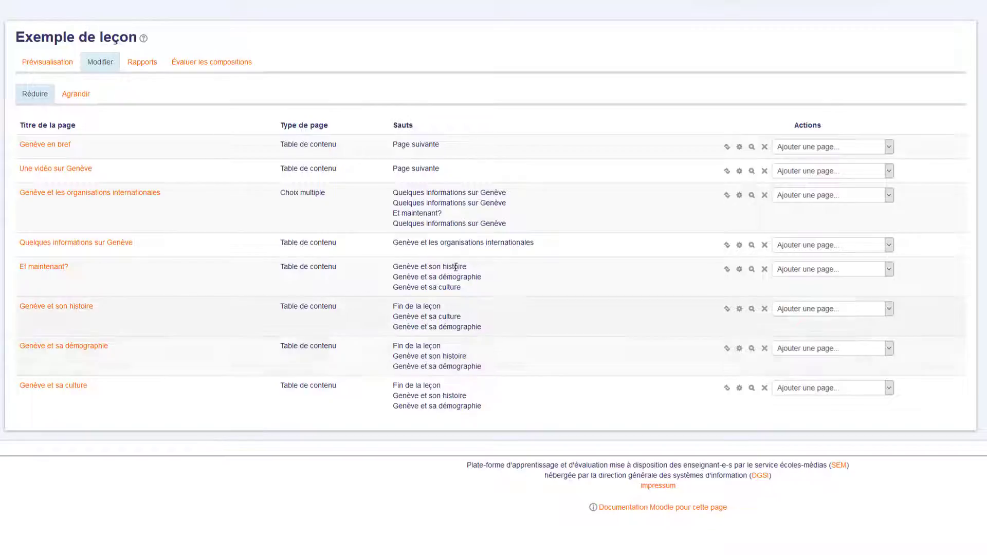
- Open the Genève et sa culture page, examine Contenu 1's Fin de la leçon jump, and cancel the page edit
triple_click(439, 387)
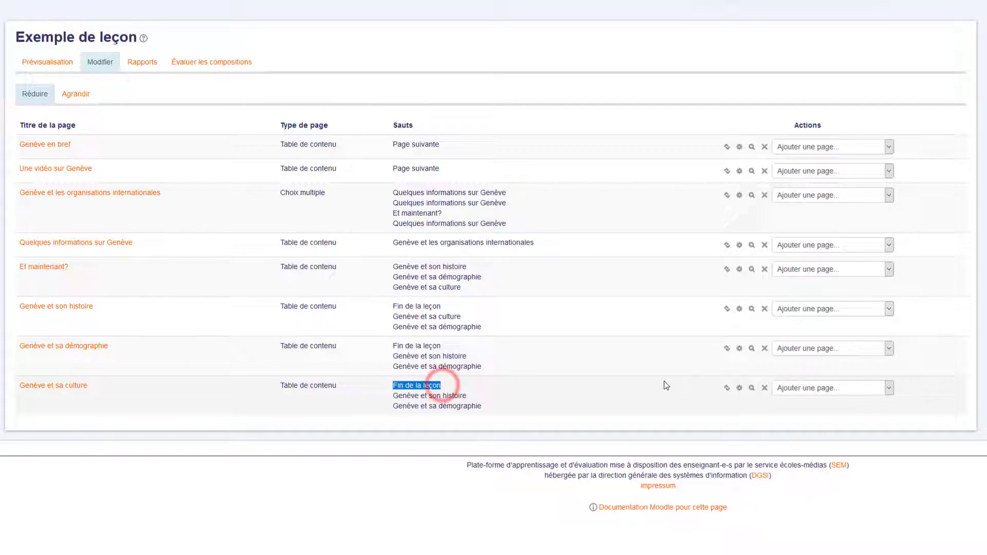
click(739, 390)
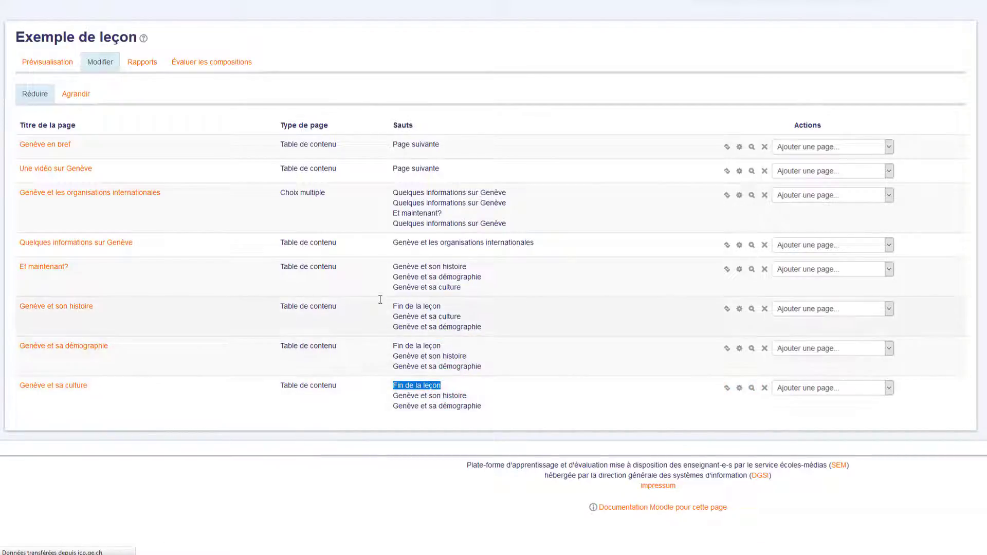
scroll(206, 317, down, 2)
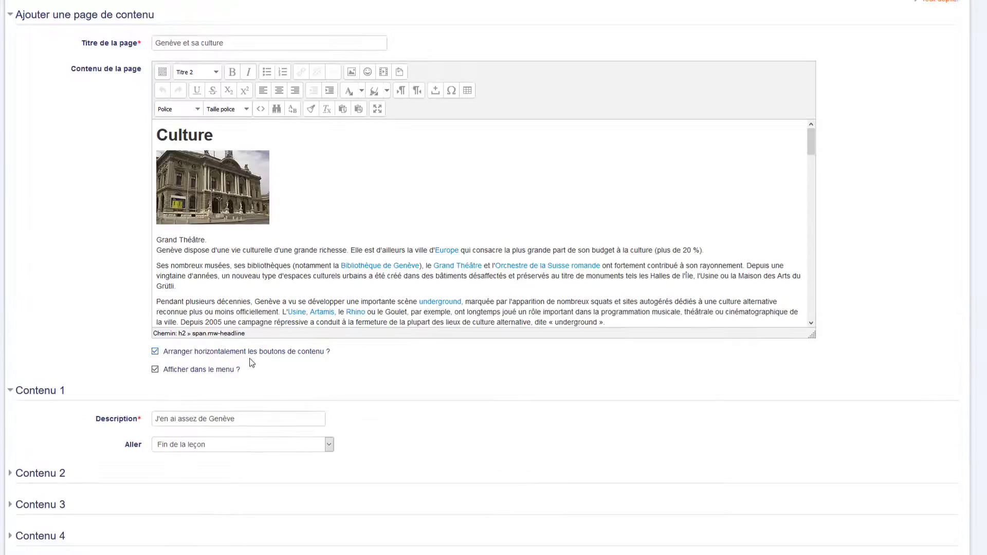
click(329, 444)
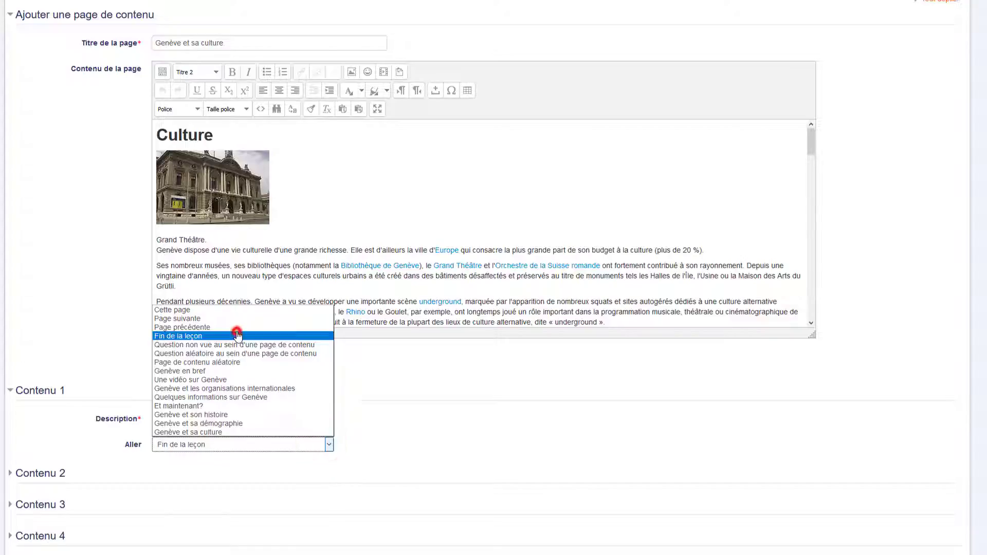
click(238, 336)
click(473, 440)
scroll(377, 435, down, 3)
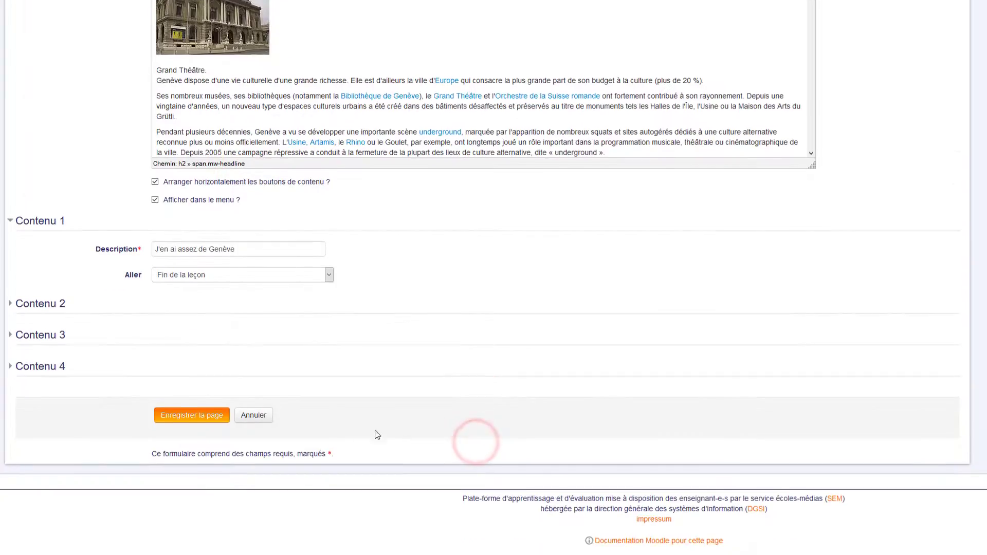
click(253, 414)
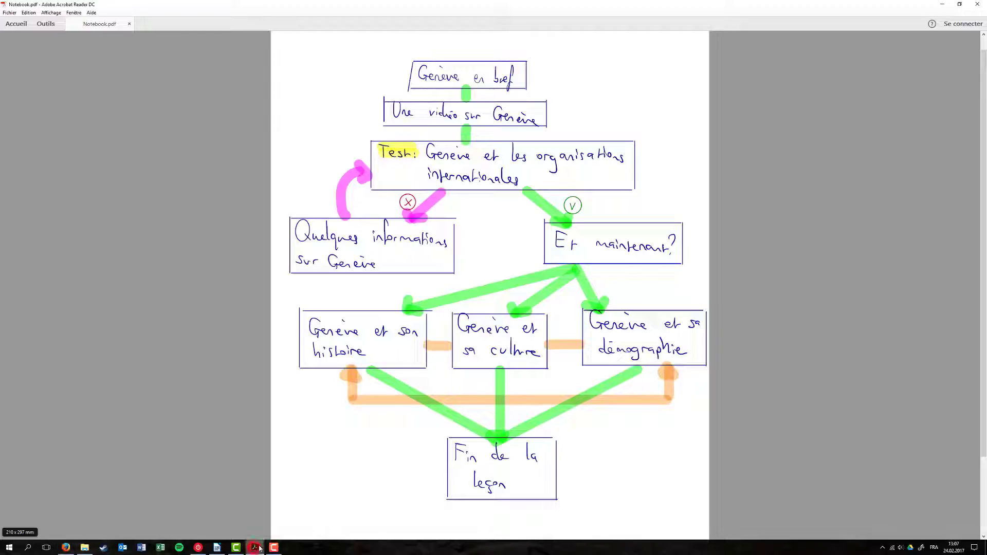
- Switch to Adobe Acrobat Reader, study the lesson path diagram in Notebook.pdf, and minimise the document
click(255, 547)
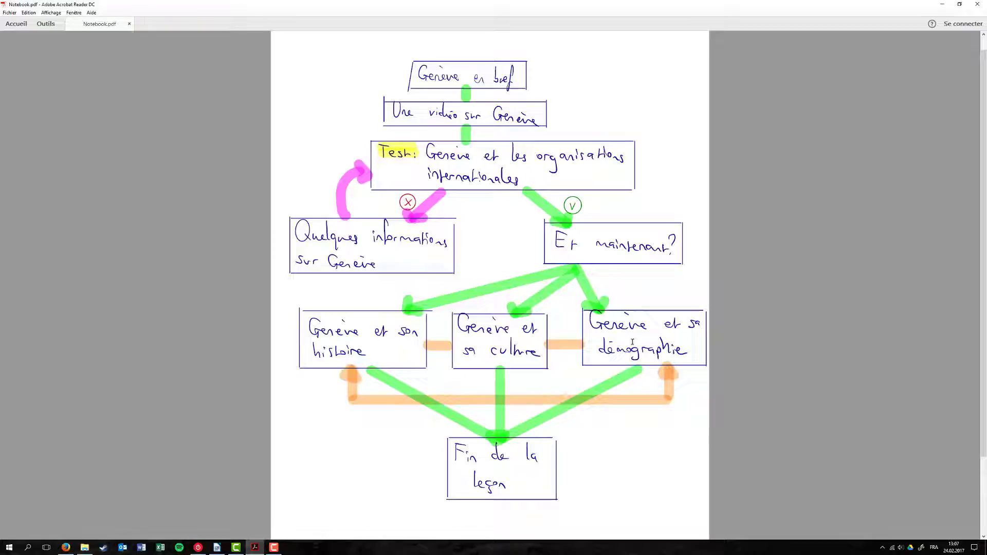
click(942, 5)
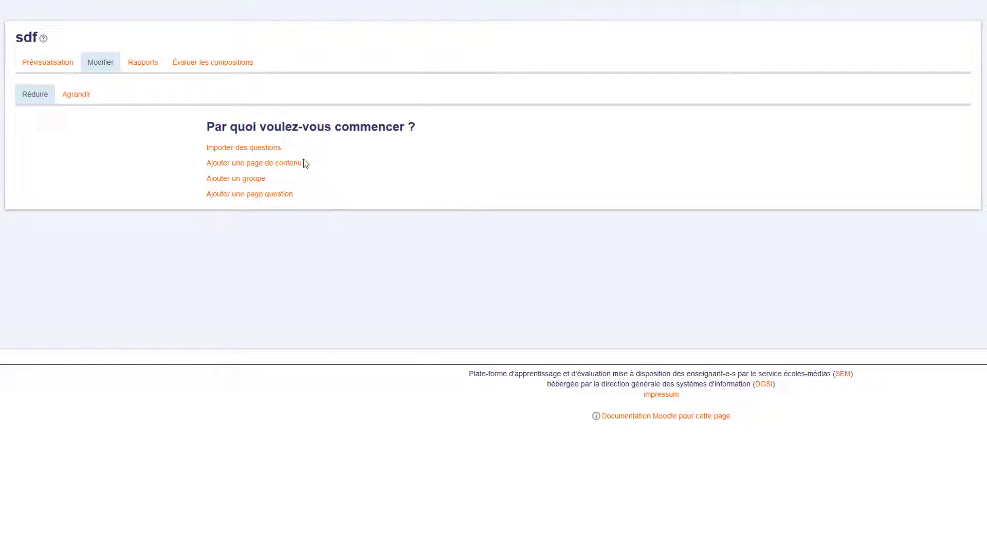
- Start a new content page in the sdf lesson and enter "ycfyxcxycxycyxc" as its page content
click(270, 164)
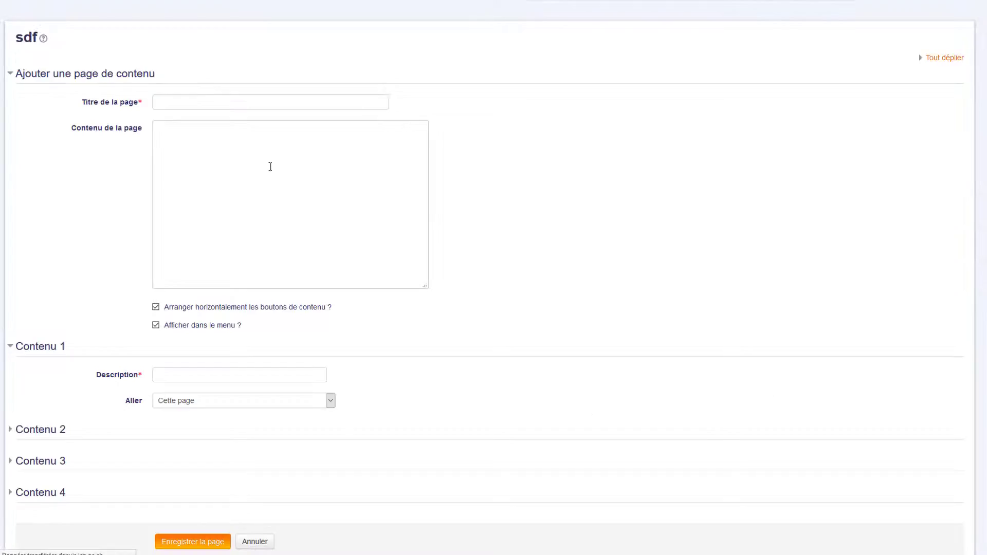
click(243, 225)
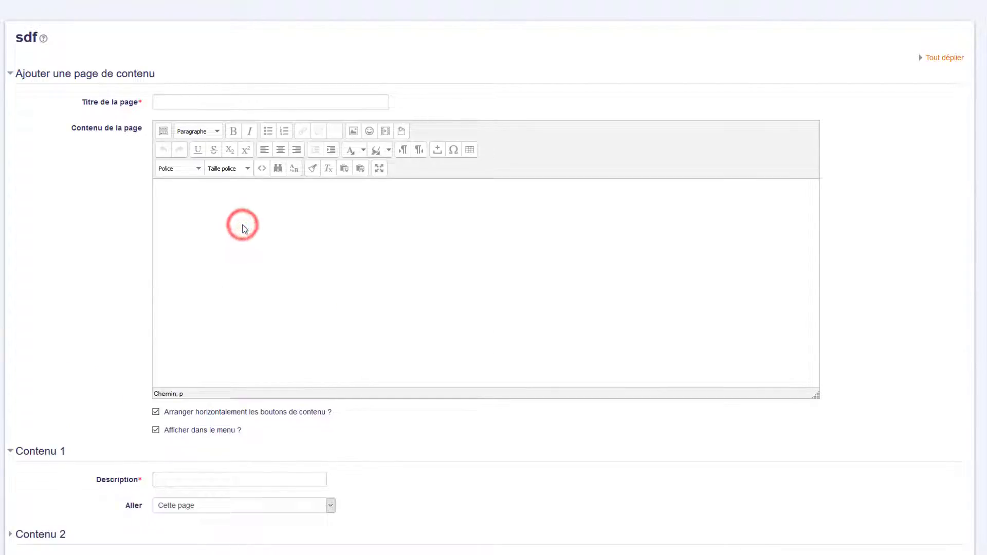
text(ycfyxc)
click(231, 241)
text(xycxycyxc)
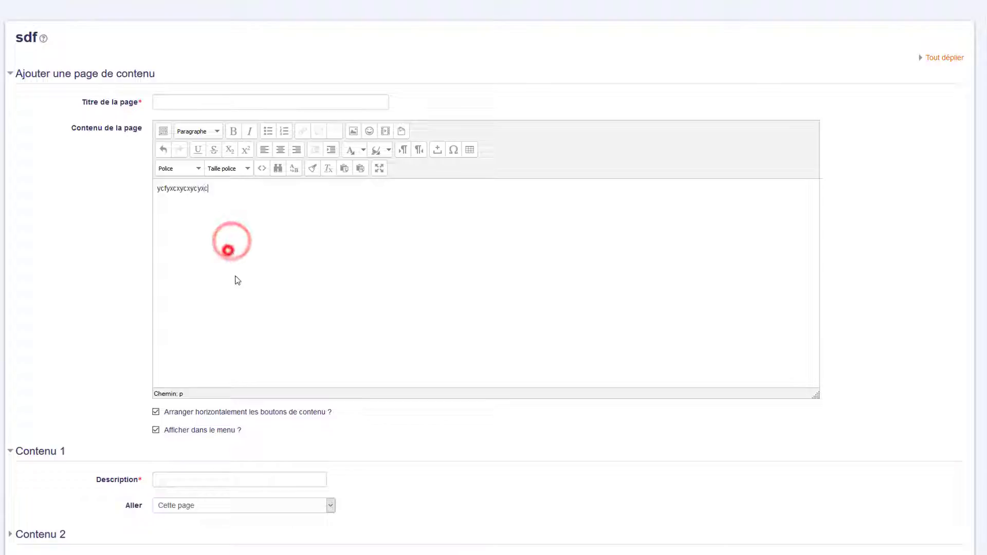
- Describe Contenu 1 as "cxyccx" and set its jump to Page suivante
scroll(221, 359, down, 1)
click(206, 420)
text(cxyc)
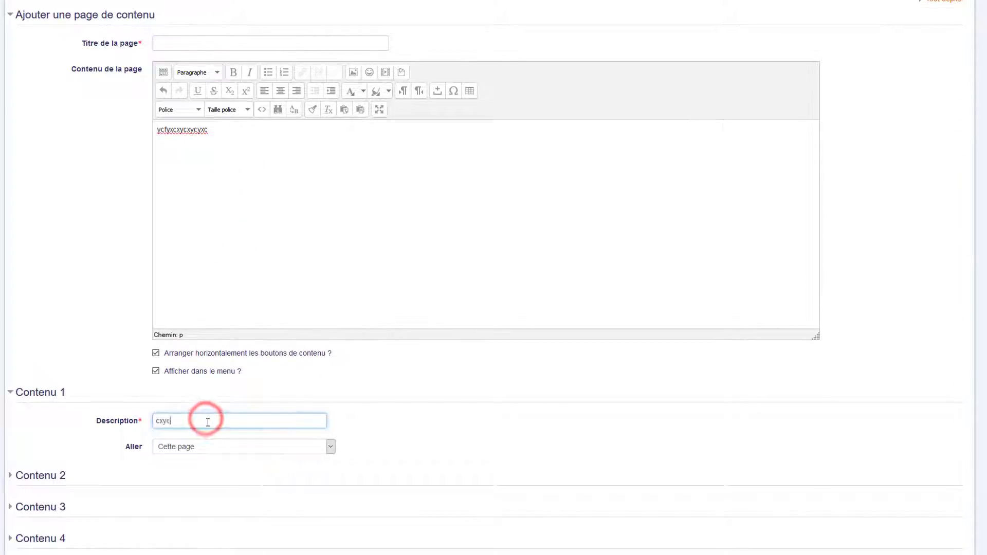
text(cx)
click(331, 446)
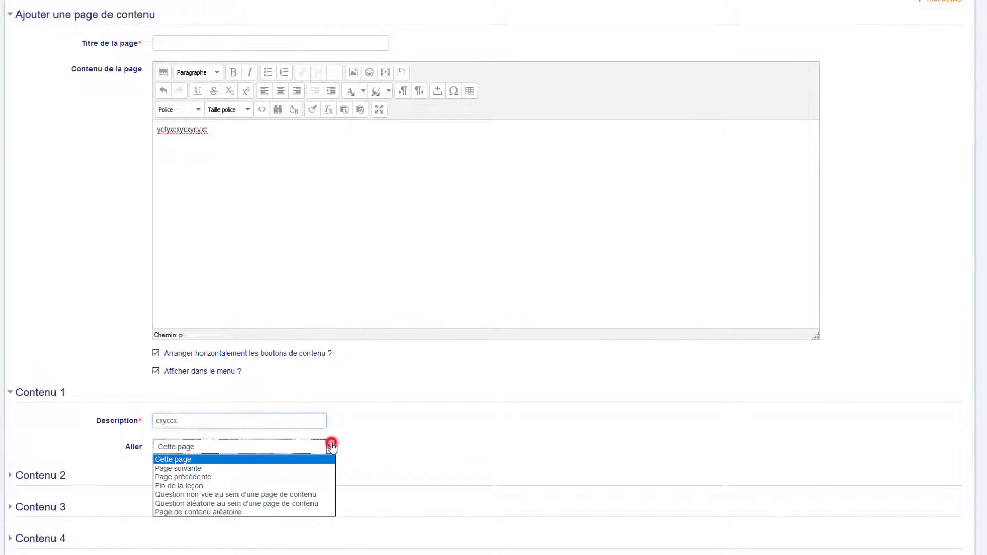
click(306, 466)
- Title the content page "yx" and save it
scroll(411, 443, down, 2)
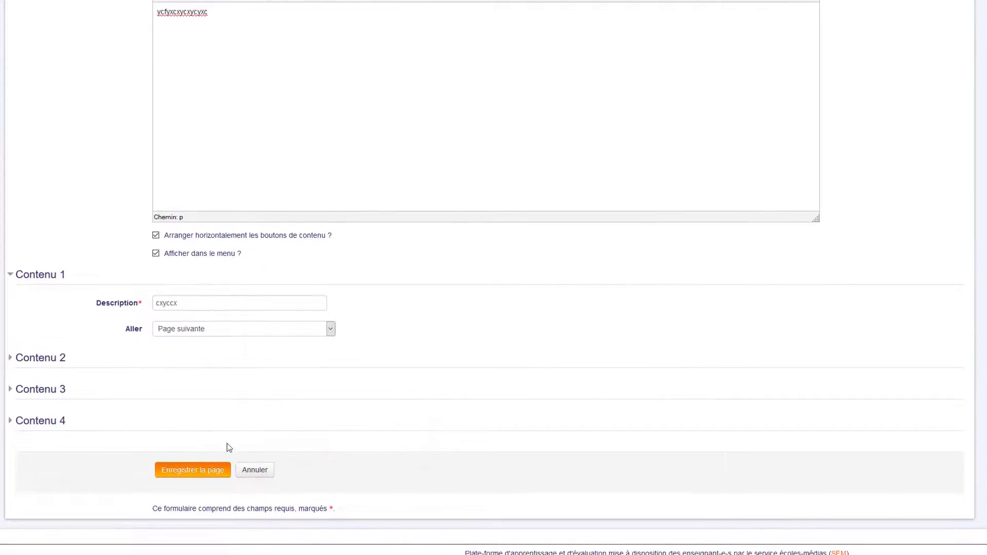
click(206, 469)
click(230, 117)
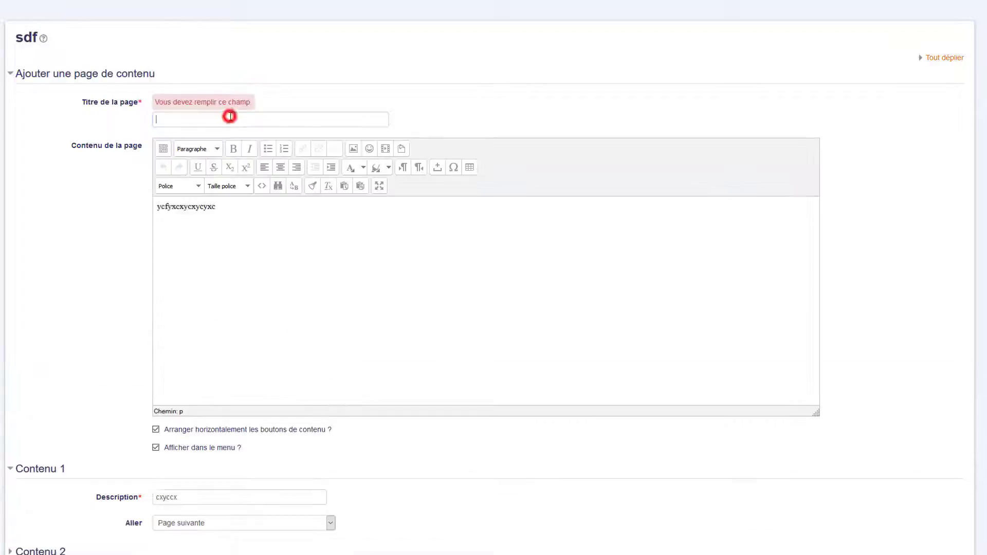
text(yxcx)
scroll(247, 267, down, 4)
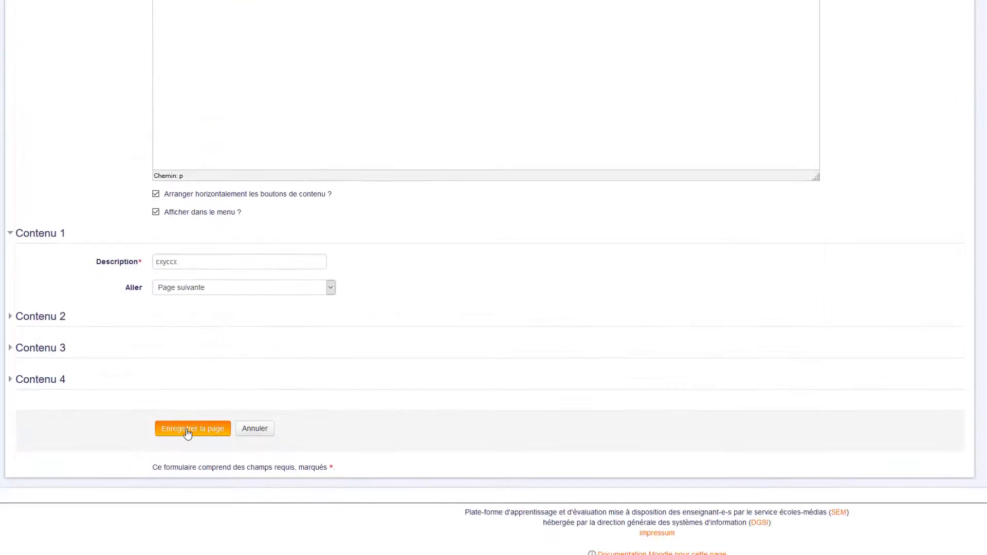
click(188, 433)
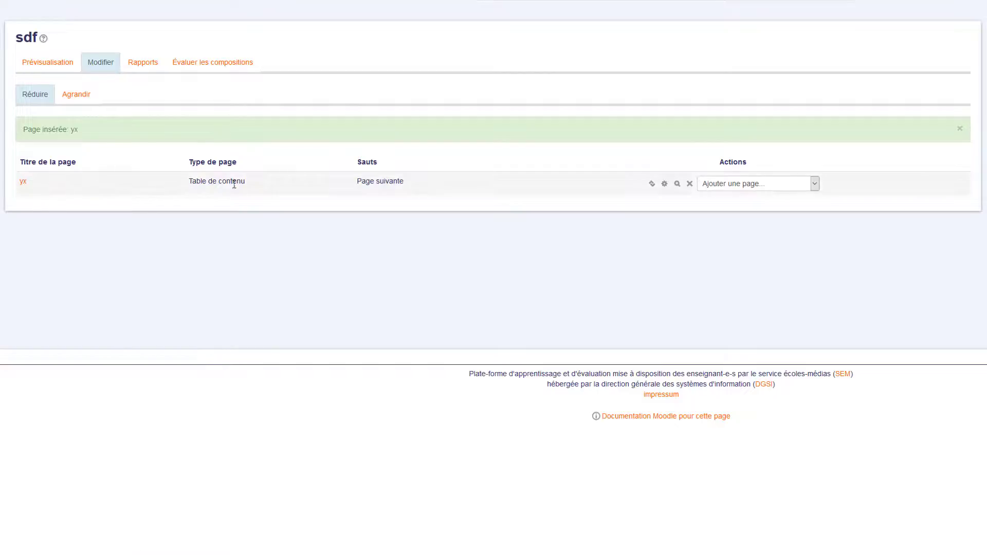
- Preview the yx page, then review the page types that can be added and the expanded view of the lesson
click(31, 67)
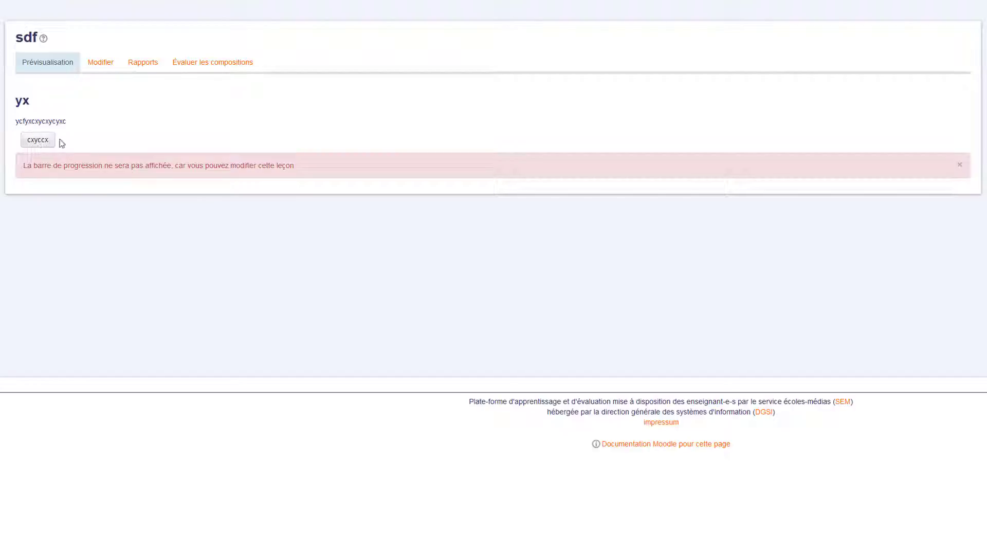
click(89, 62)
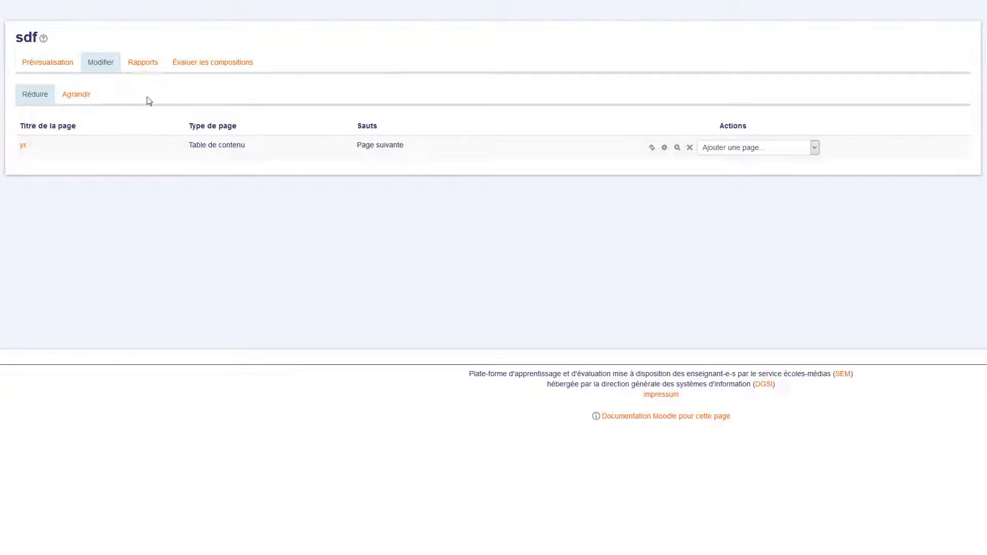
click(795, 147)
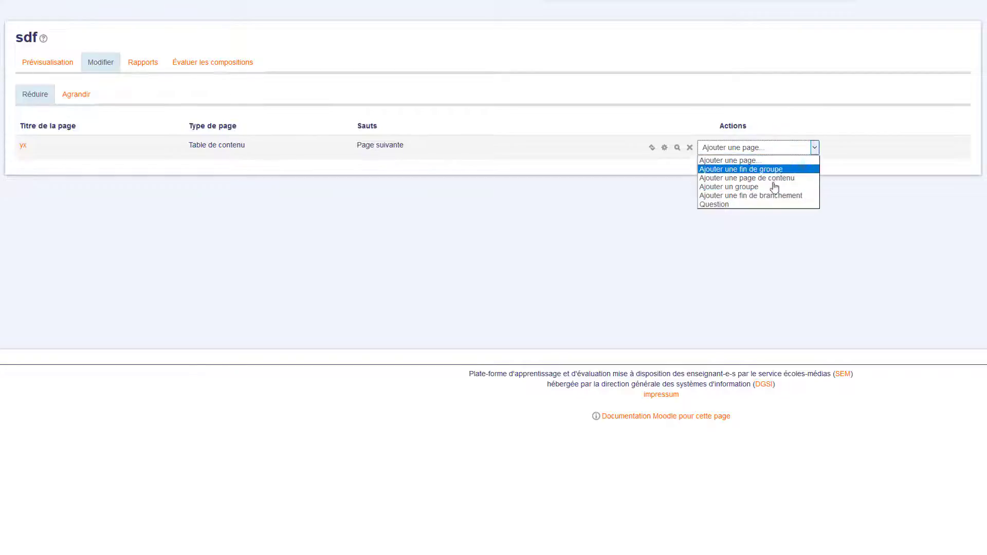
click(80, 99)
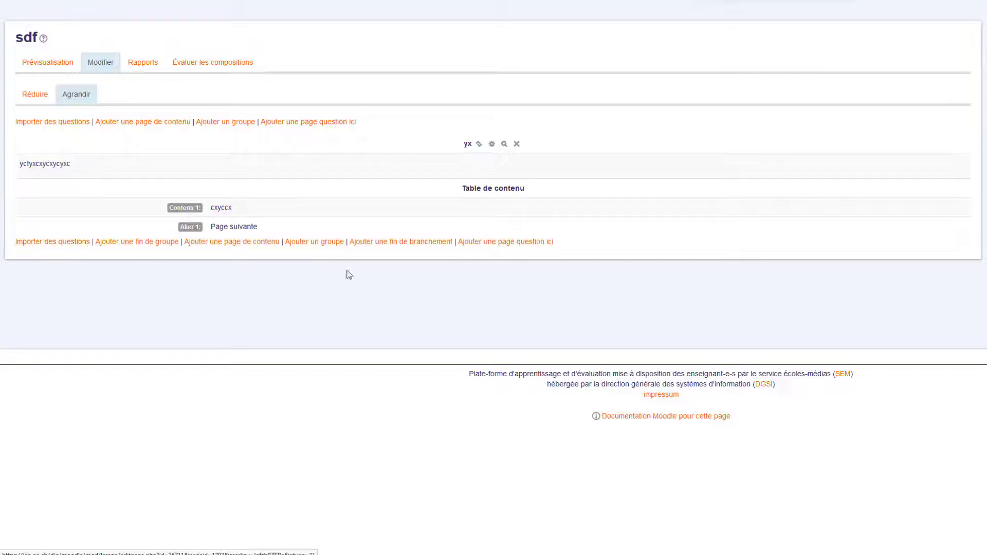
- Add a question page of type Vrai/Faux after the yx page
click(519, 245)
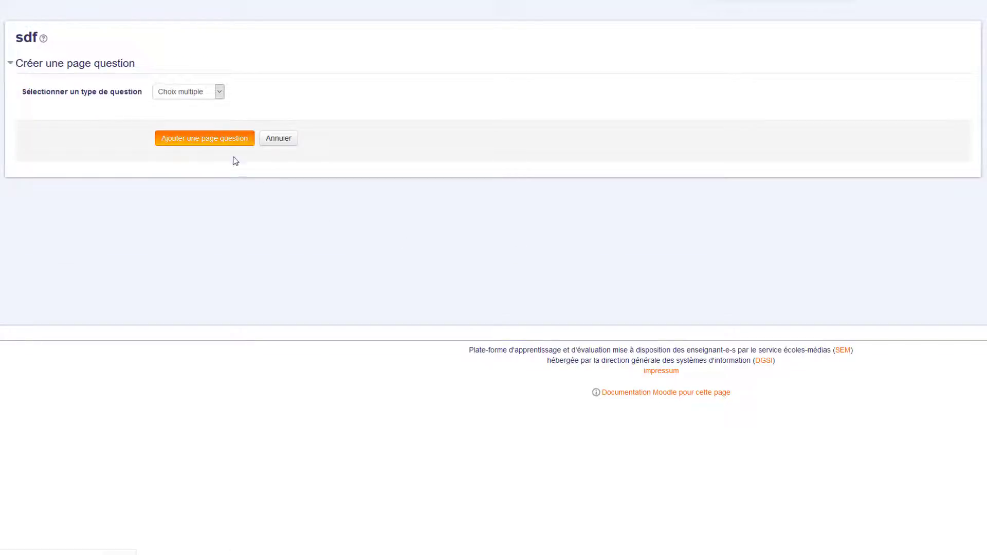
click(219, 92)
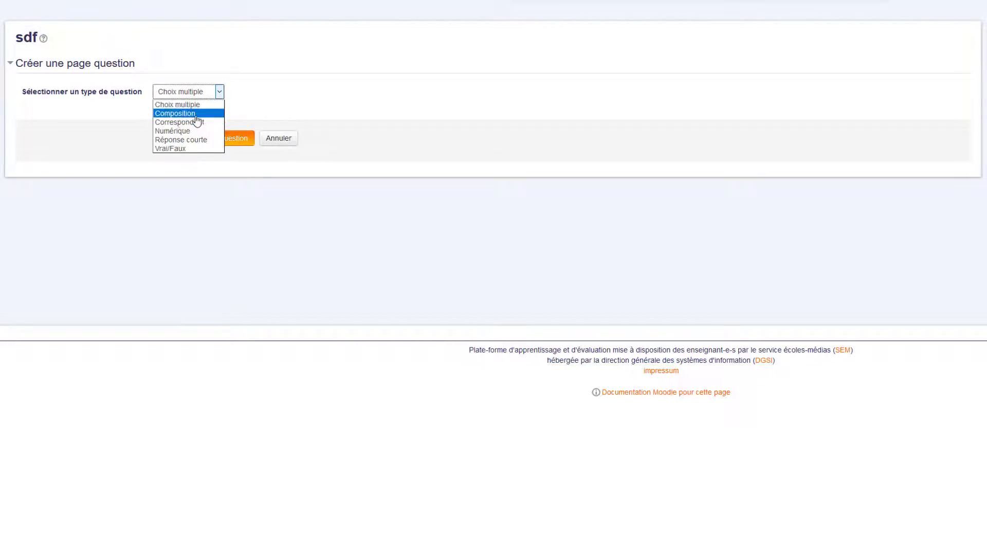
click(209, 148)
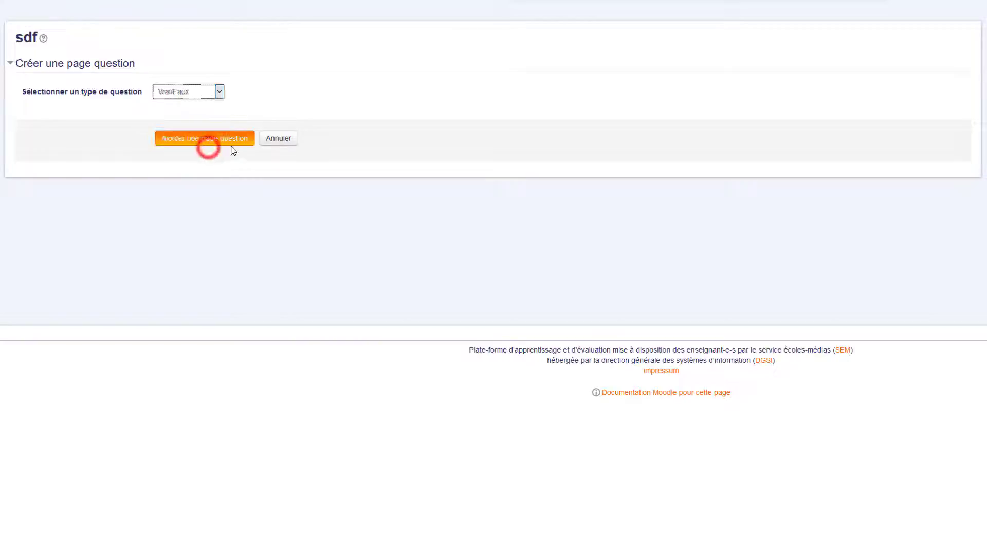
click(234, 138)
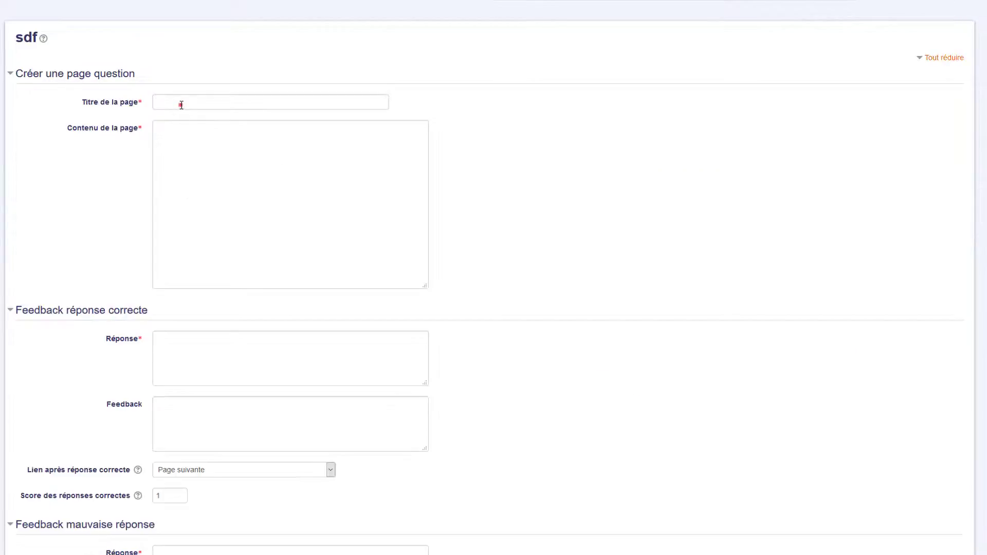
- Title the question page "Question 1" and enter "Fait-il beau aujourd'hui?" as its content
click(182, 106)
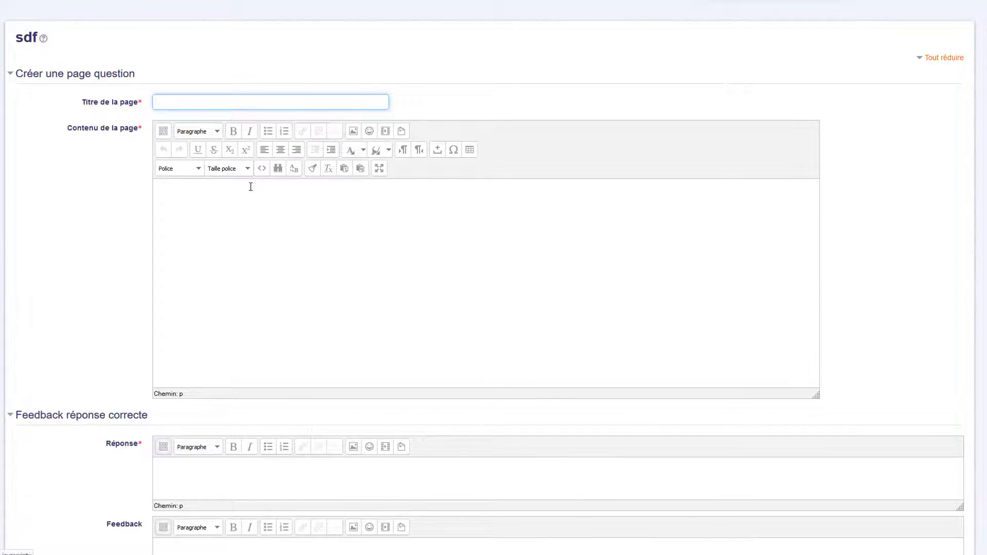
text(Question 1)
key(Tab)
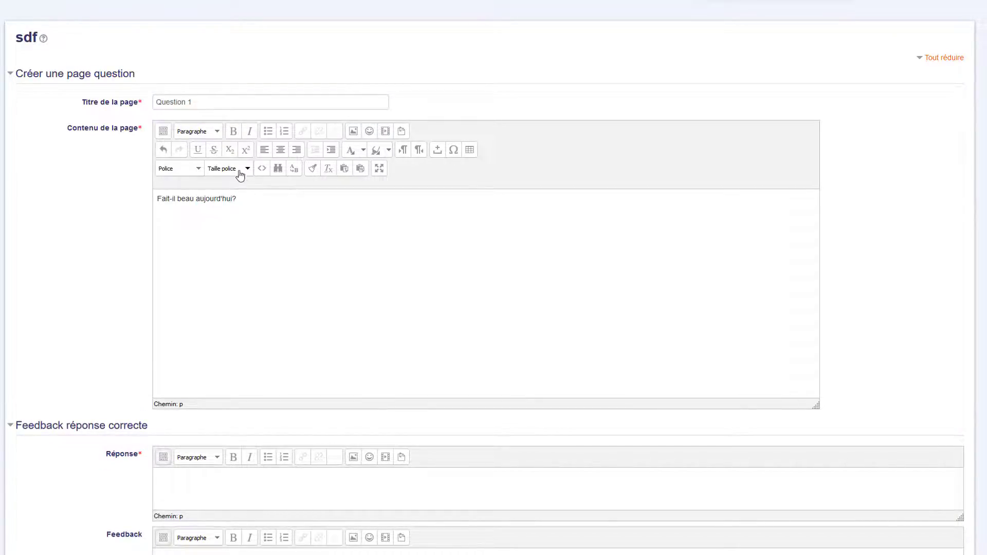
- Enter Vrai as the correct answer with the feedback "Bravo!", and Faux as the wrong answer
scroll(236, 193, down, 3)
scroll(234, 206, down, 2)
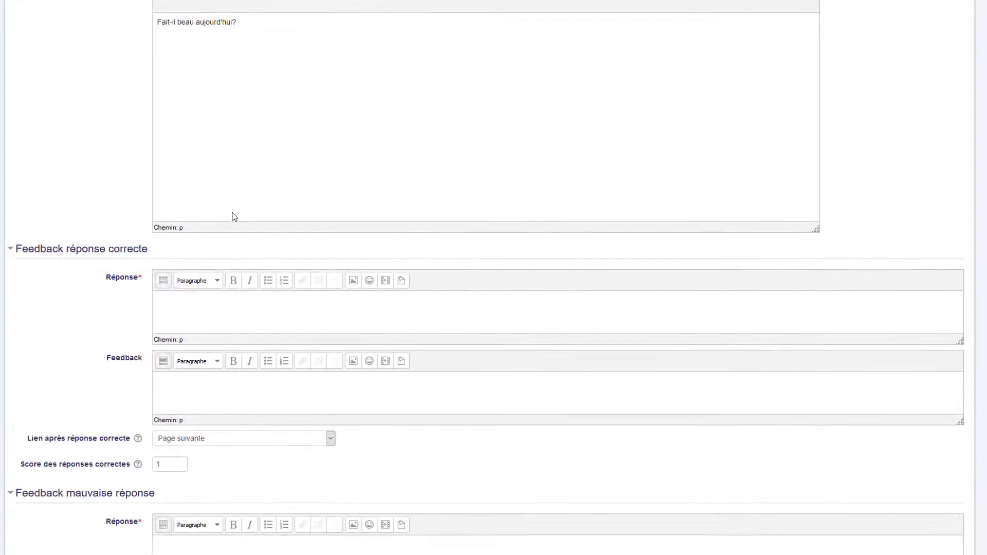
click(199, 300)
scroll(220, 315, down, 3)
scroll(215, 323, down, 2)
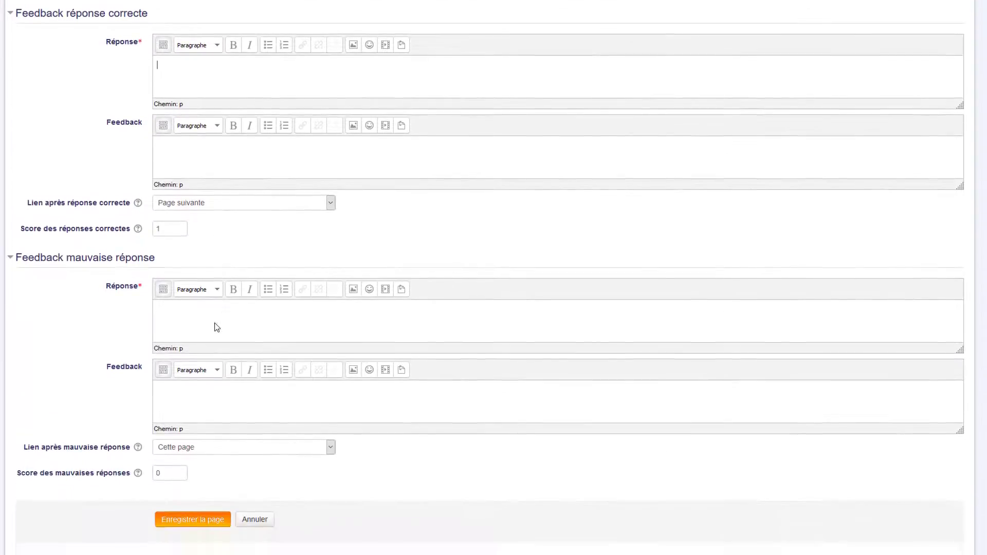
scroll(216, 325, up, 3)
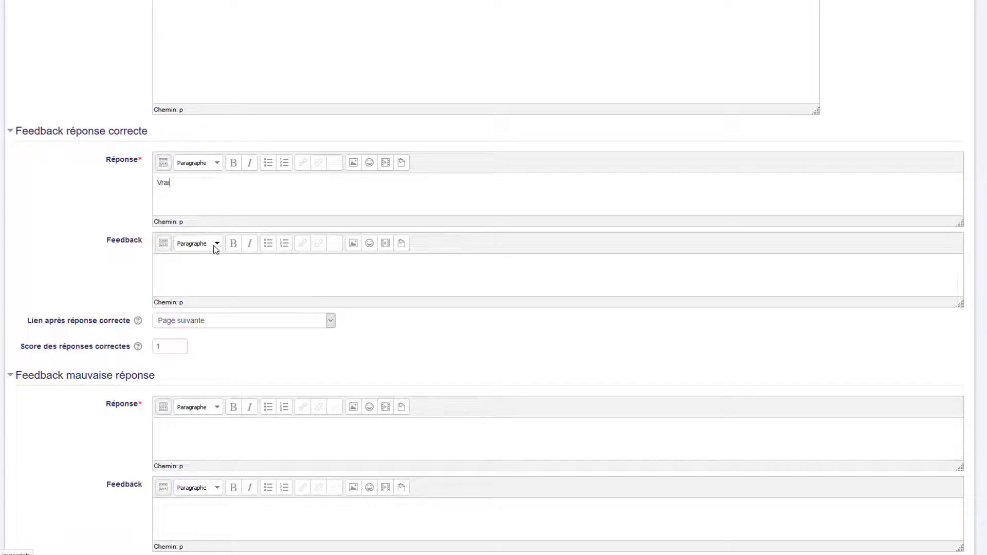
scroll(216, 242, down, 1)
click(212, 223)
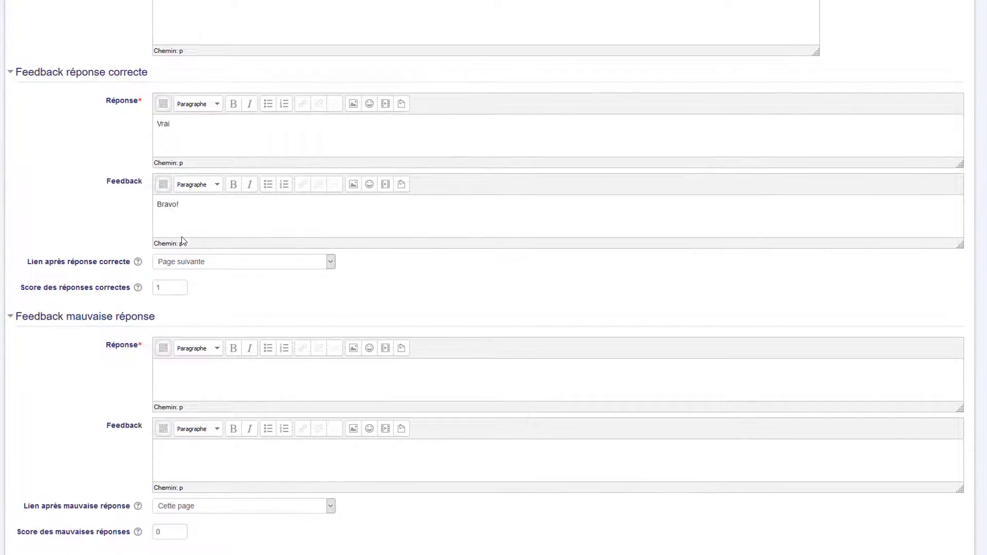
click(196, 365)
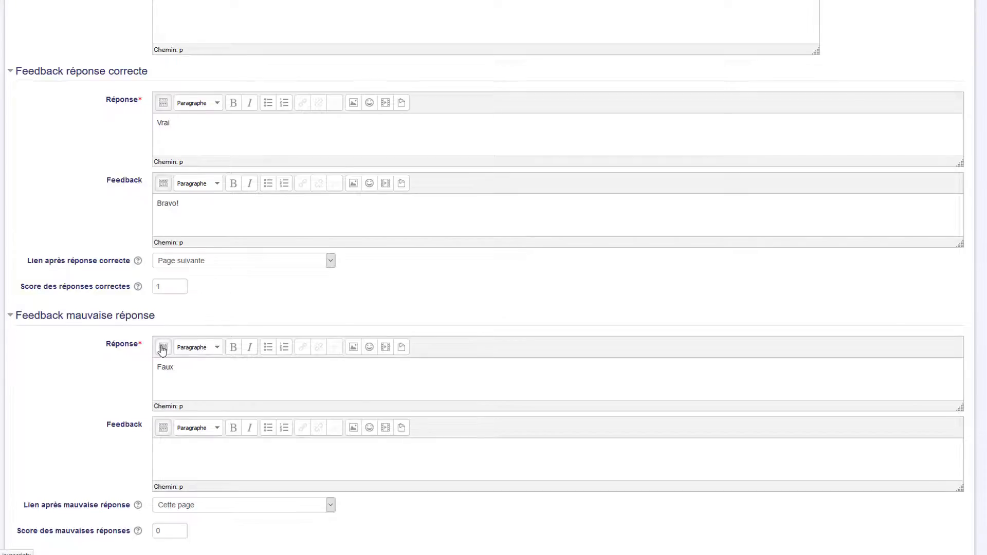
- Change the correct answer's text to Oui and the wrong answer's text to Non
scroll(162, 344, down, 2)
scroll(166, 340, up, 5)
scroll(186, 317, up, 1)
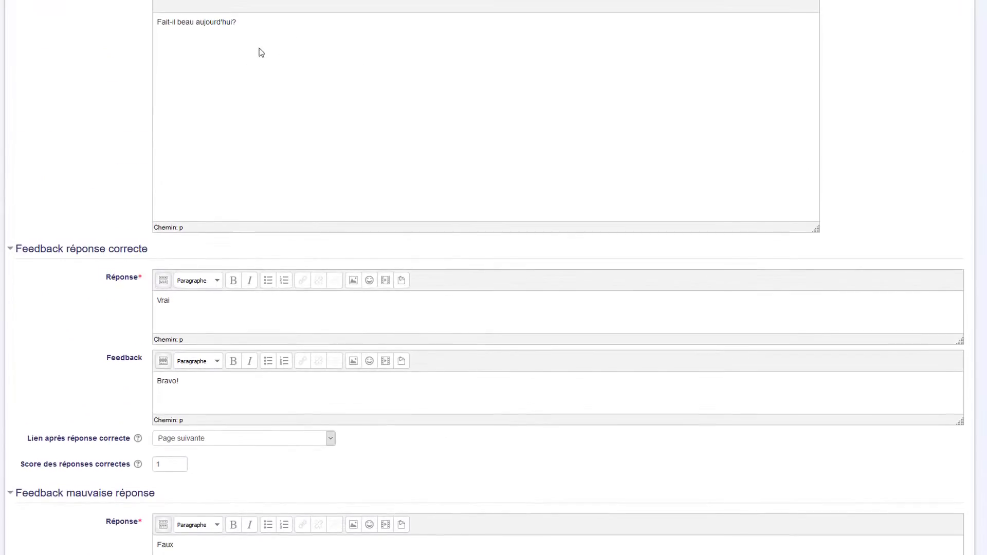
double_click(178, 303)
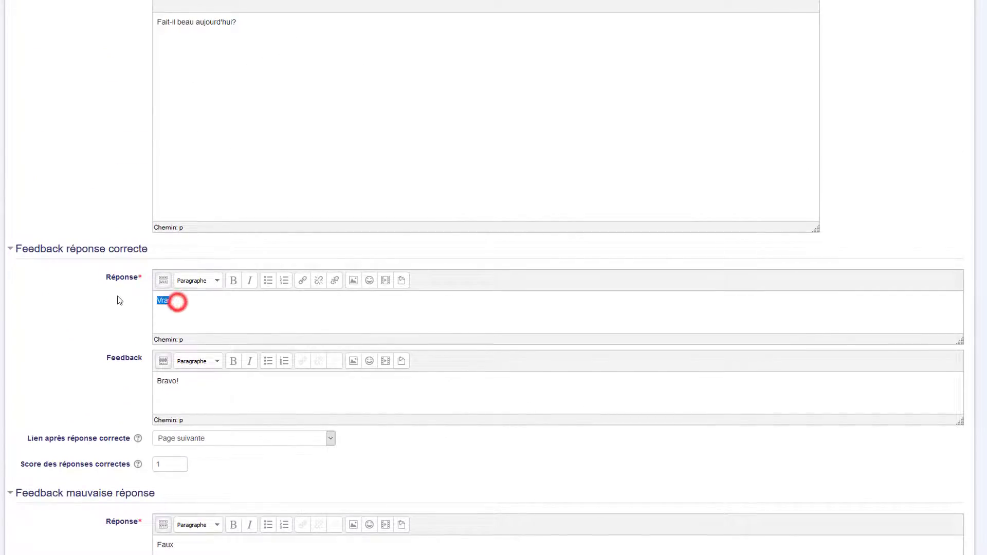
text(Oui)
scroll(159, 354, down, 3)
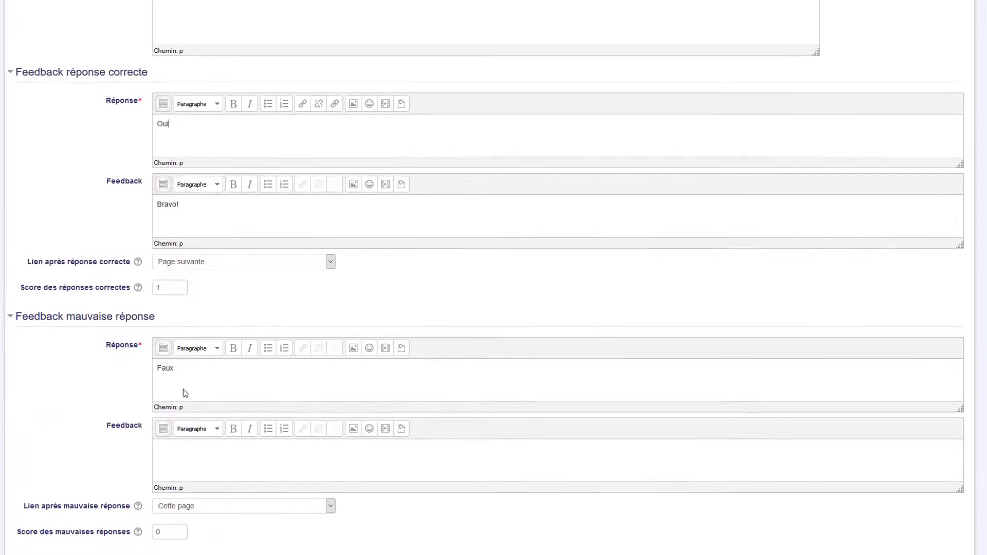
double_click(184, 369)
text(Non)
scroll(123, 378, down, 1)
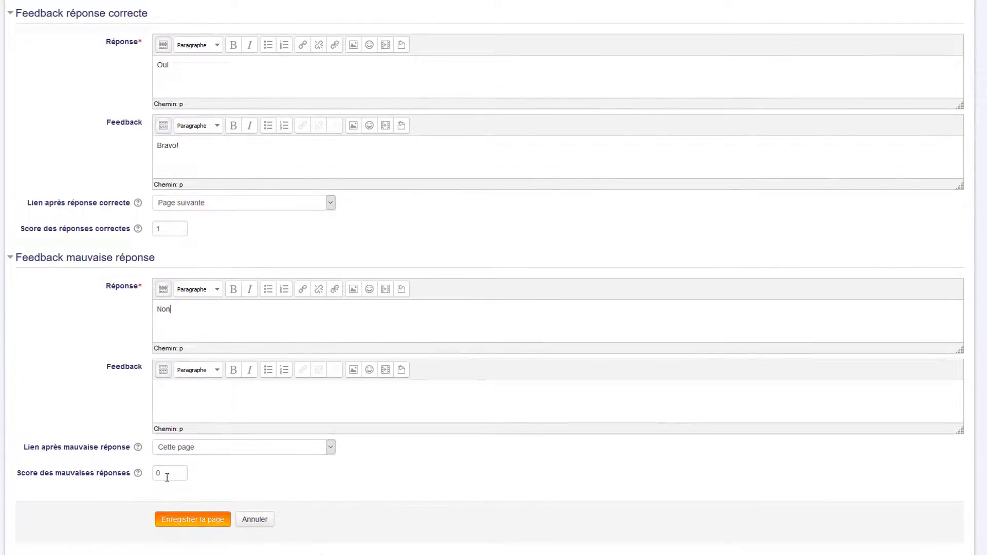
- Check the wrong-answer score and the correct answer's jump destinations, keeping Page suivante selected
double_click(166, 475)
scroll(188, 310, up, 1)
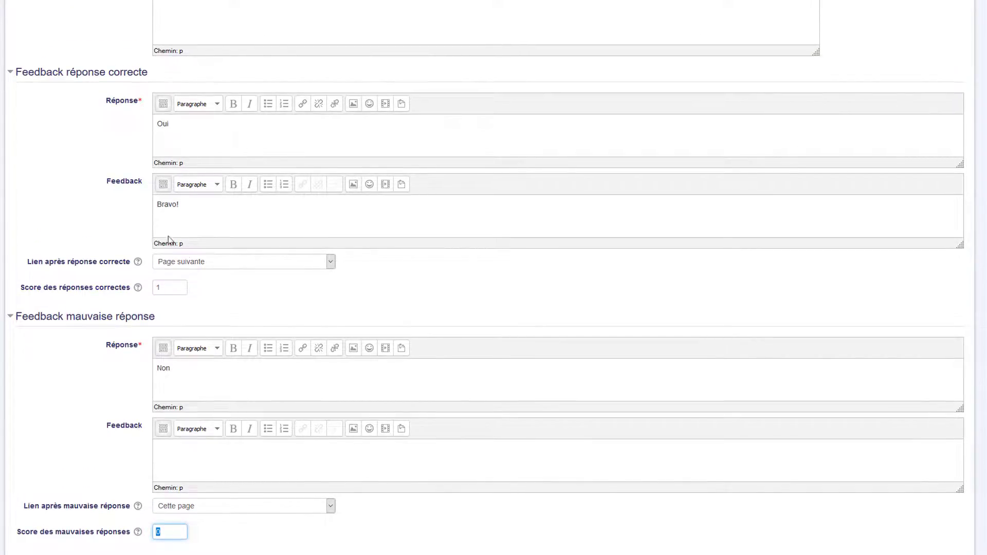
click(229, 262)
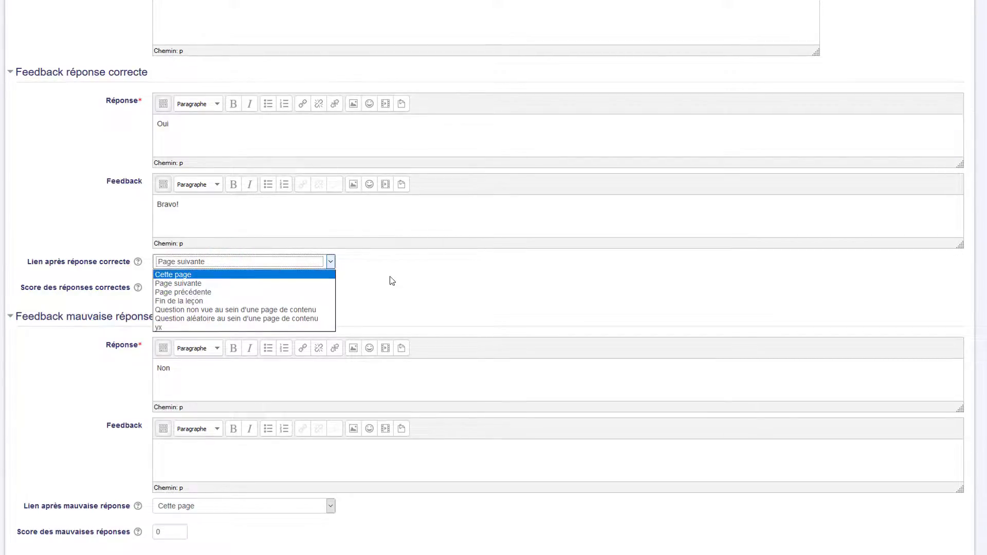
click(222, 284)
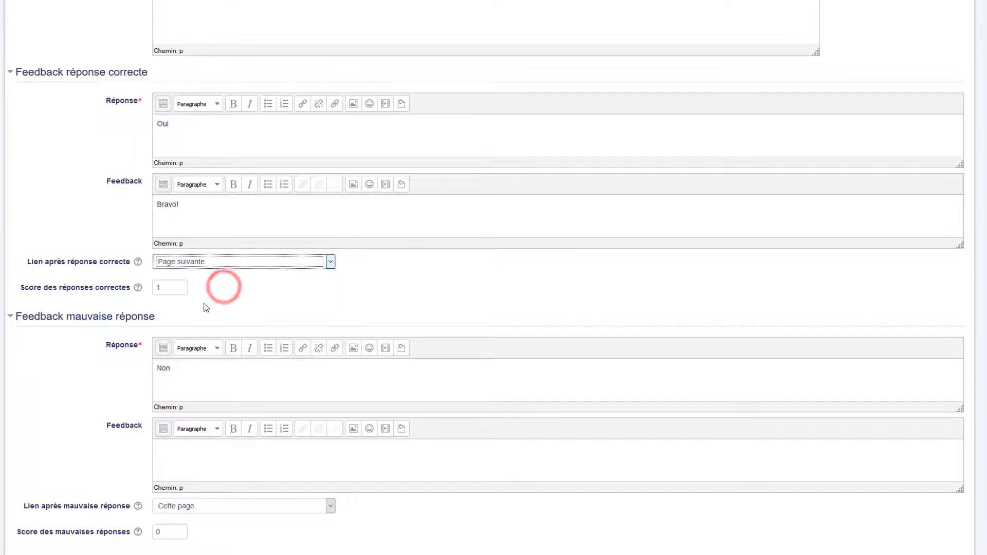
- Set the jump after a wrong answer to Page précédente and save the question page
scroll(287, 355, down, 1)
scroll(286, 355, down, 2)
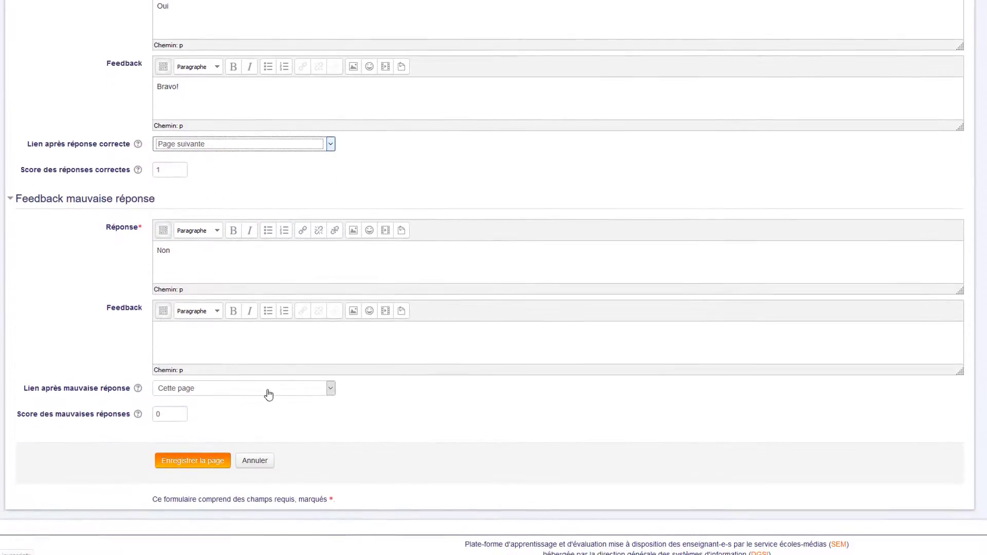
click(325, 391)
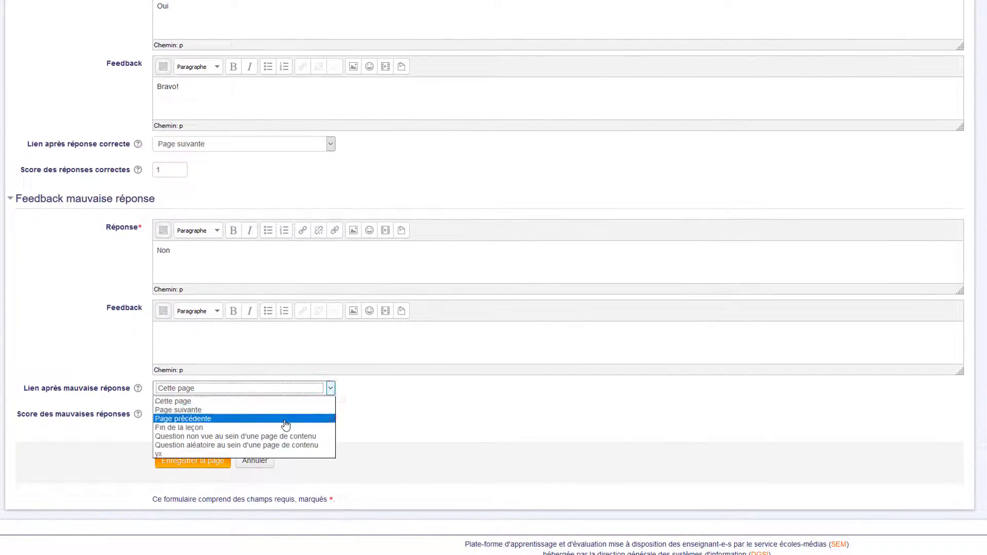
click(243, 421)
click(328, 419)
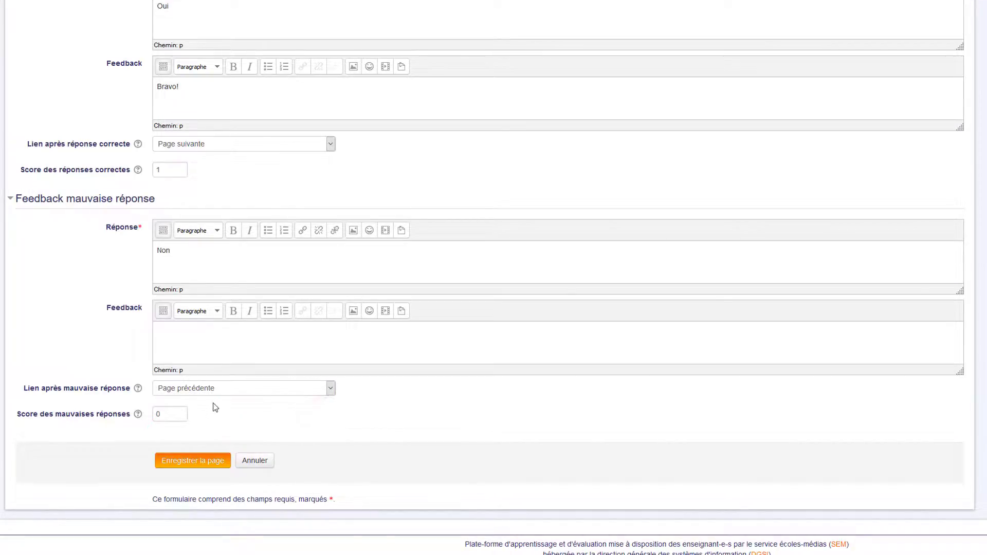
click(213, 463)
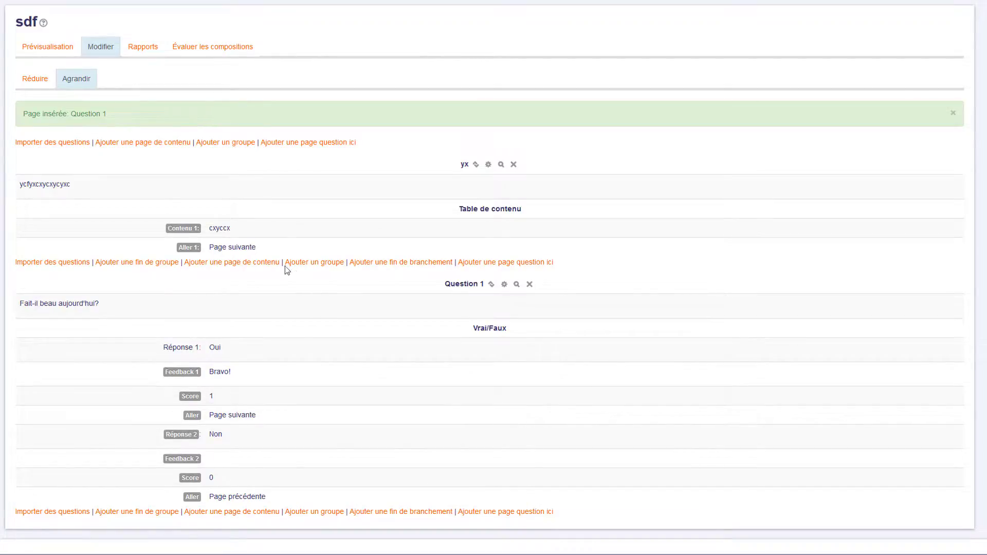
- Preview the lesson from its content page, submit Non to the weather question, and choose to move on to the next question
click(55, 45)
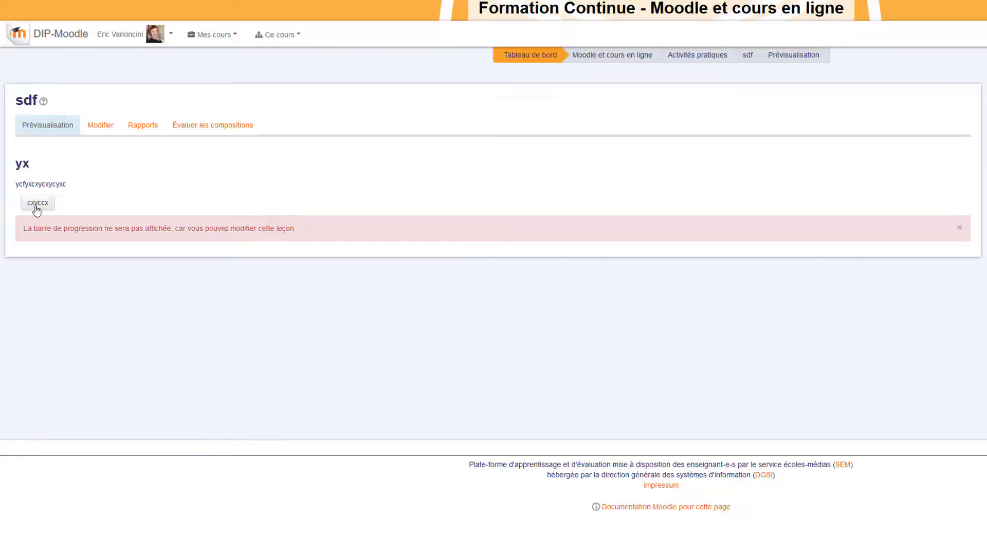
click(37, 205)
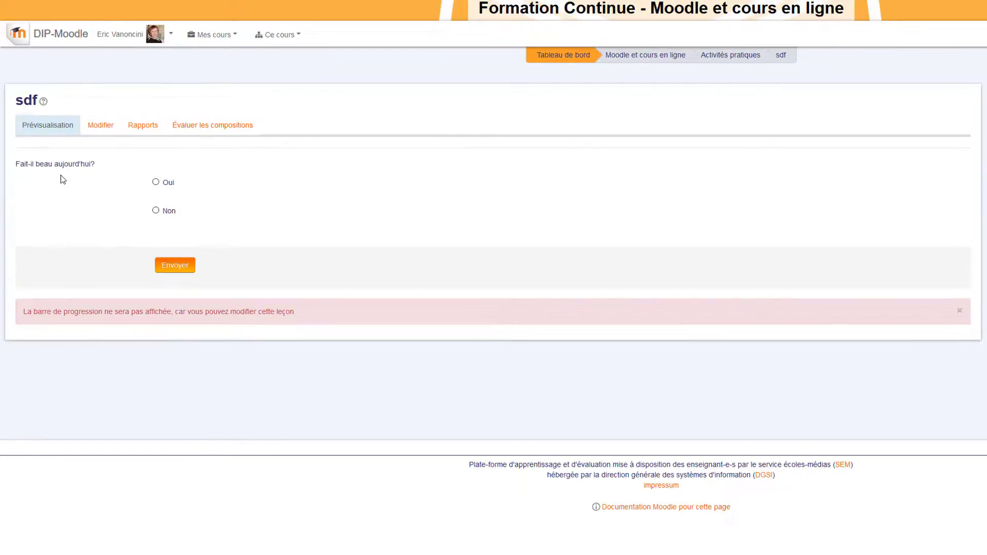
click(156, 211)
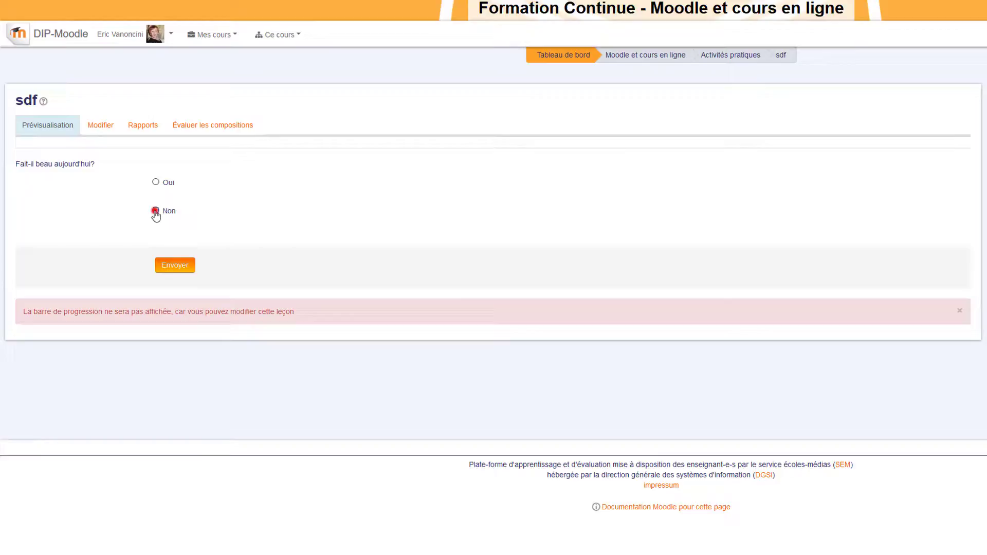
click(173, 273)
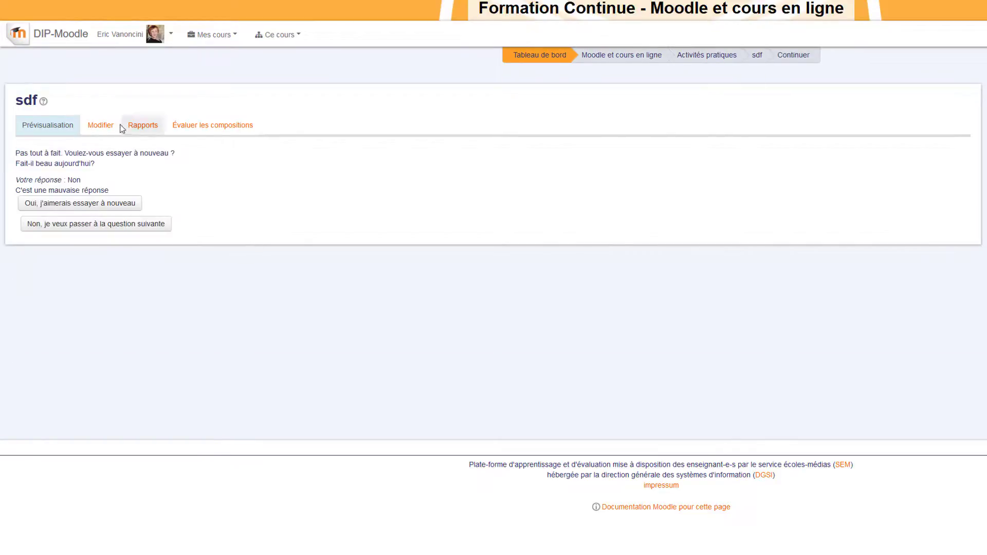
click(63, 225)
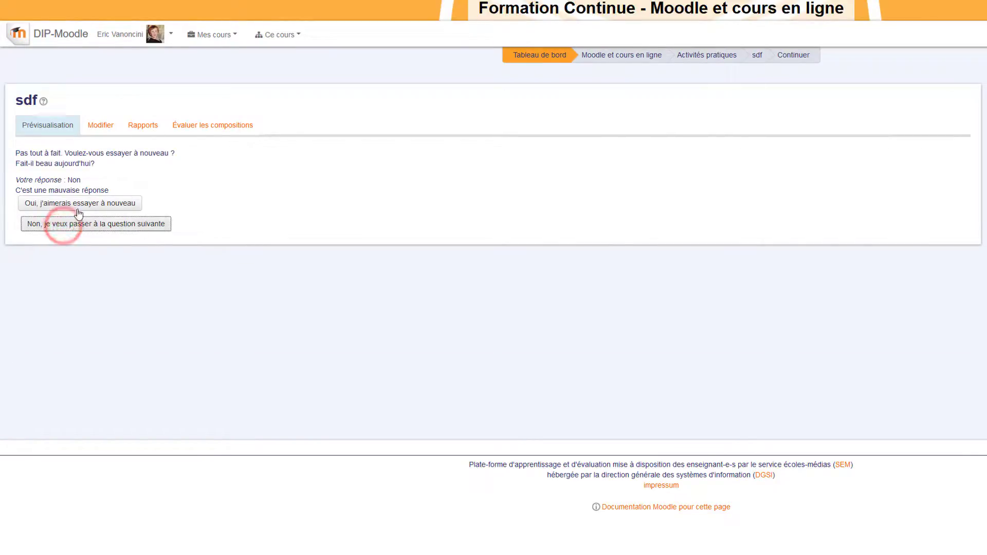
- Go through the previewed content page again, submit Oui to the weather question, and continue past the feedback
click(39, 201)
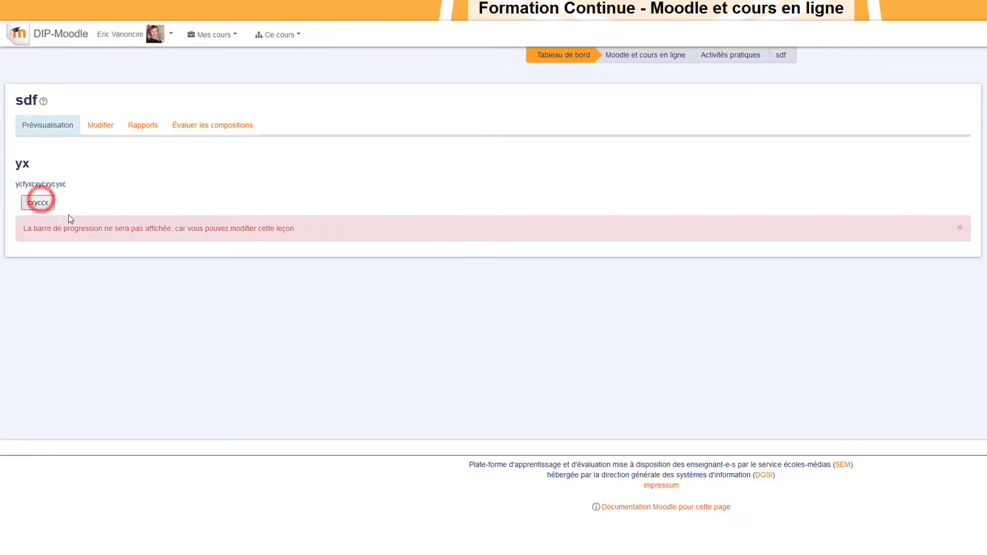
click(154, 183)
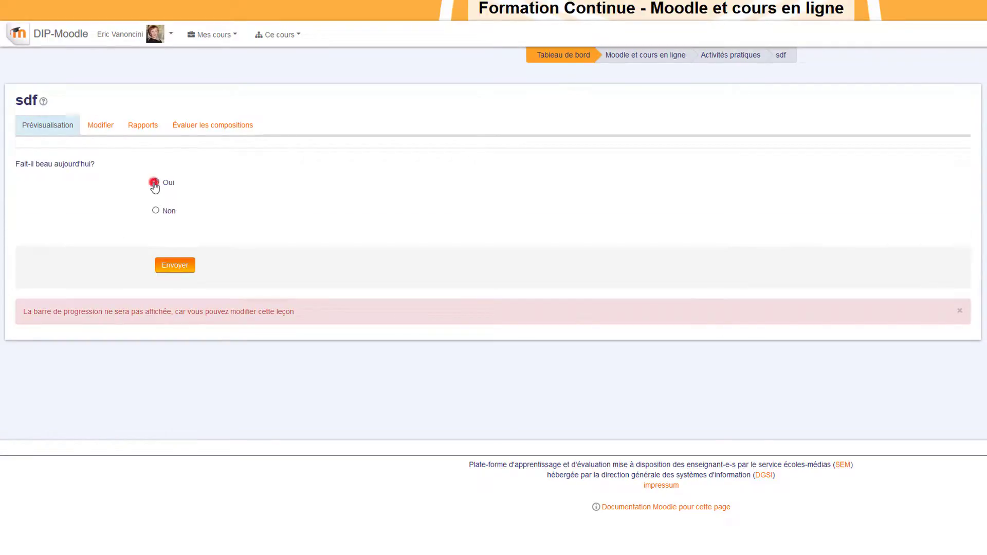
click(164, 263)
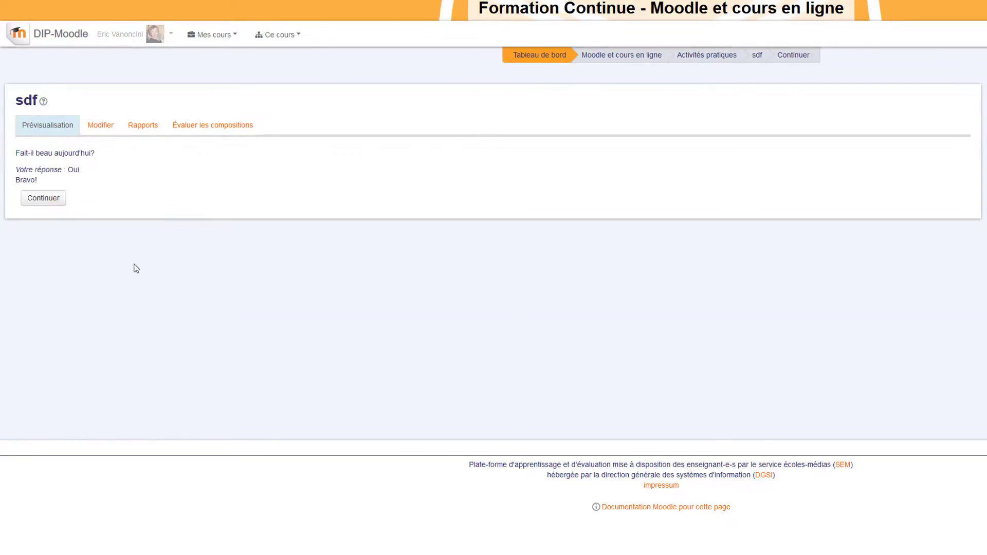
click(57, 204)
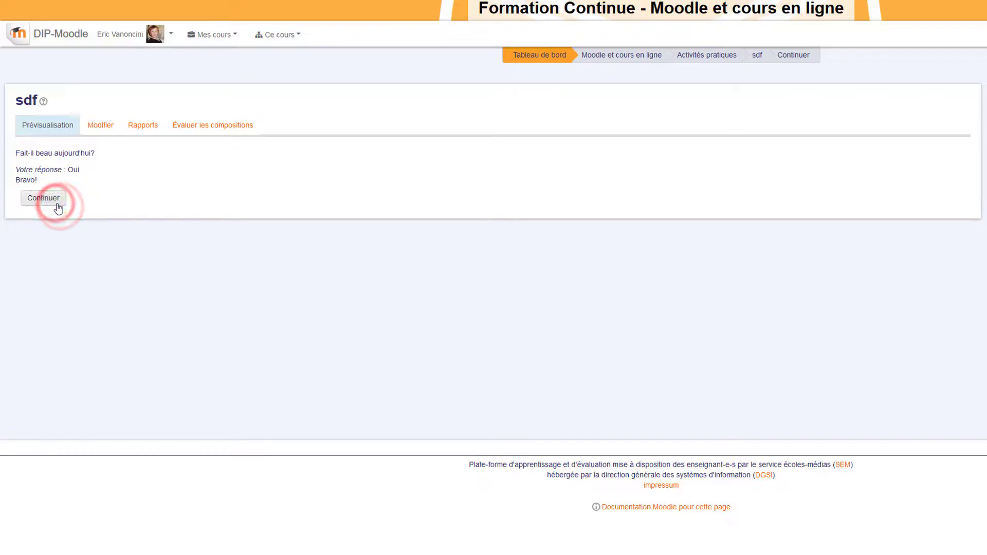